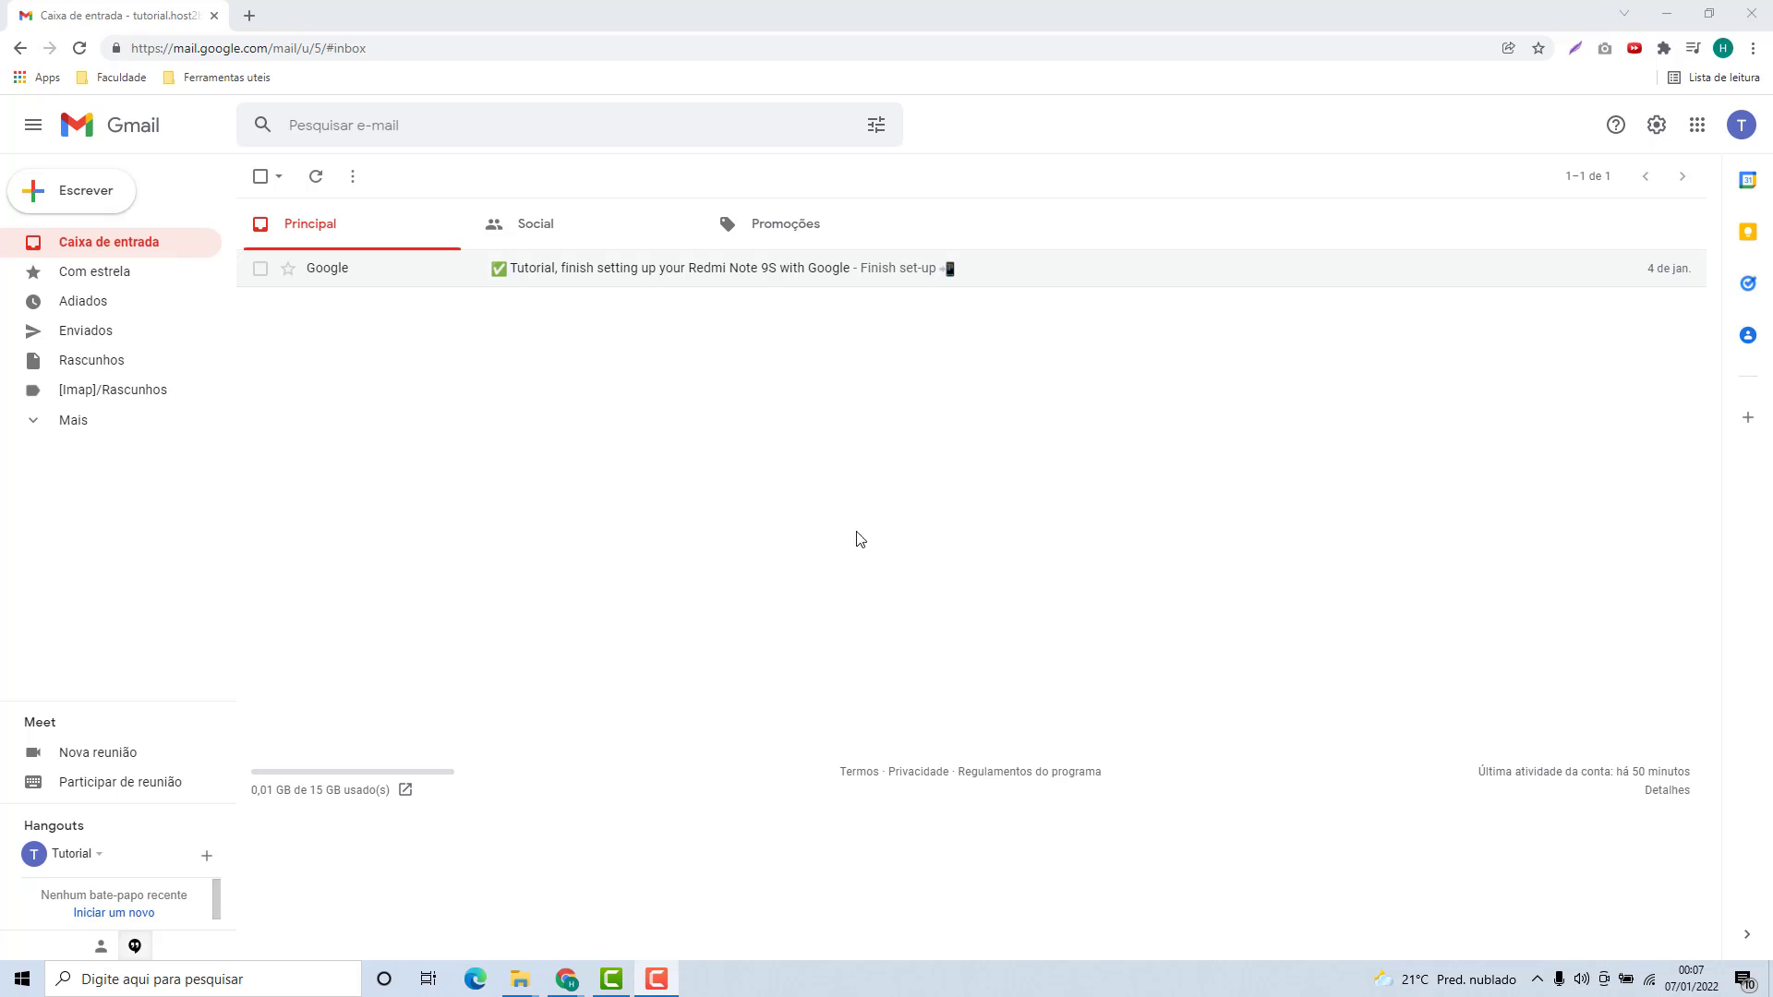
From all settings, go to Contas e importação and start Adicionar uma conta de e-mail.
click(1658, 128)
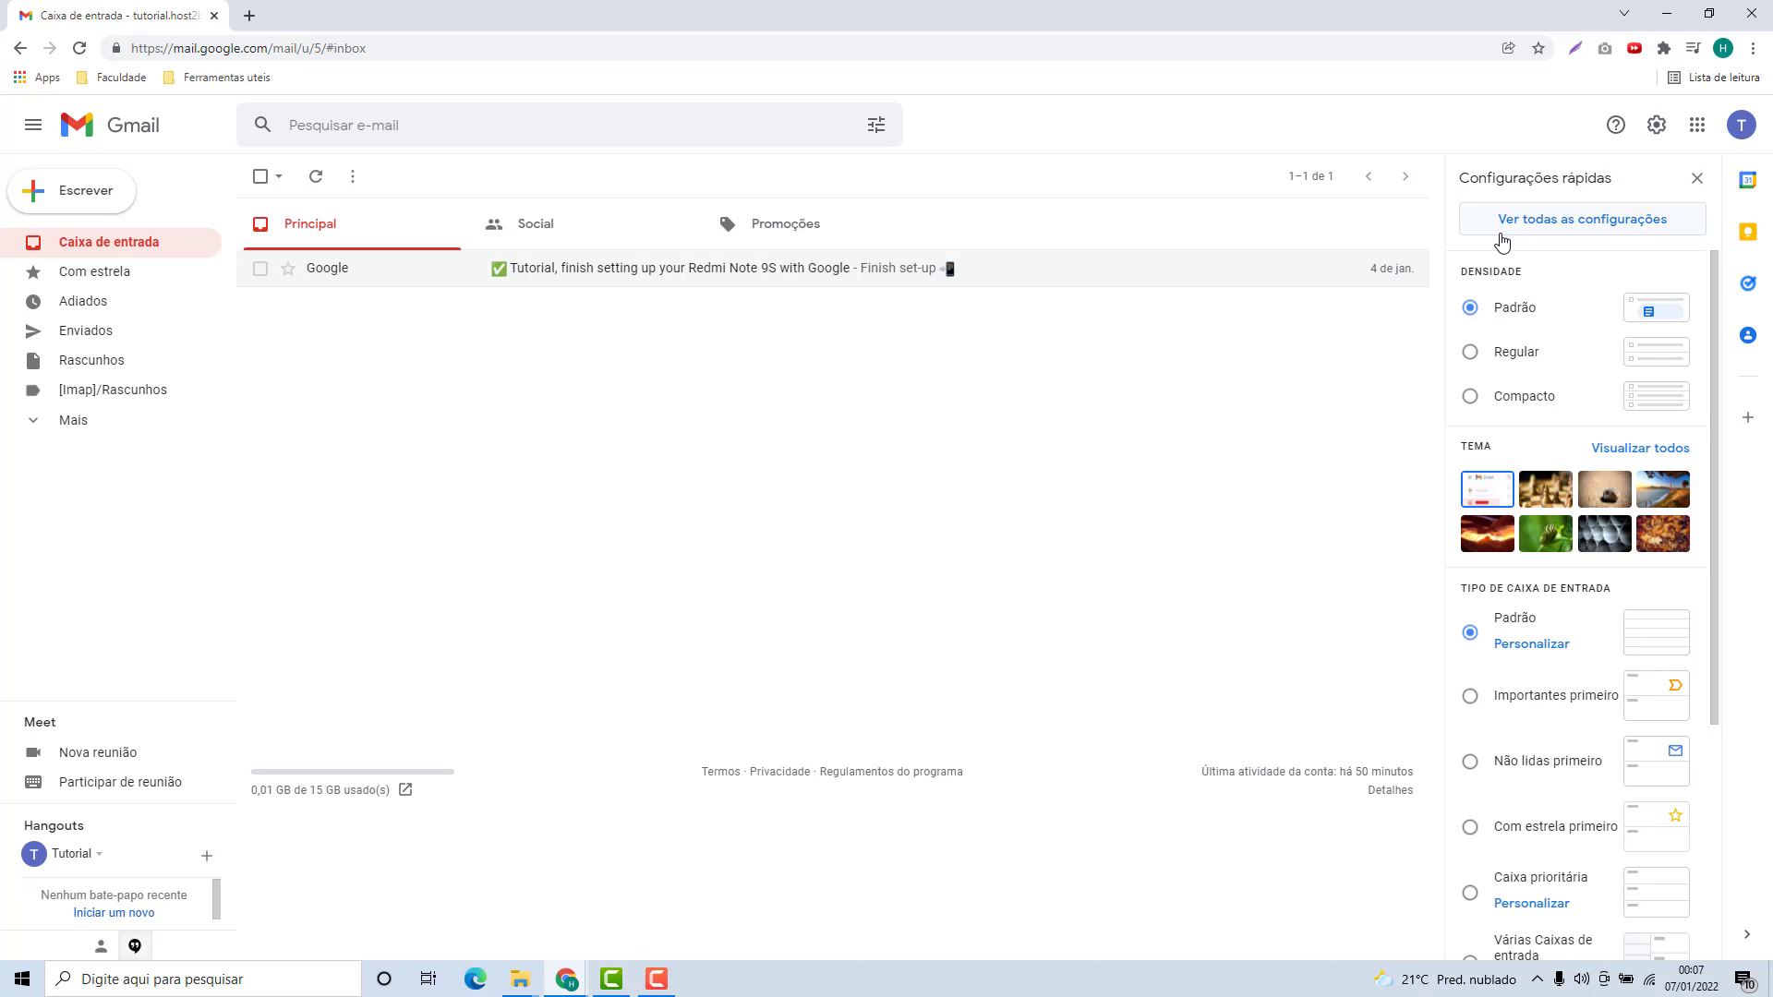
click(1584, 222)
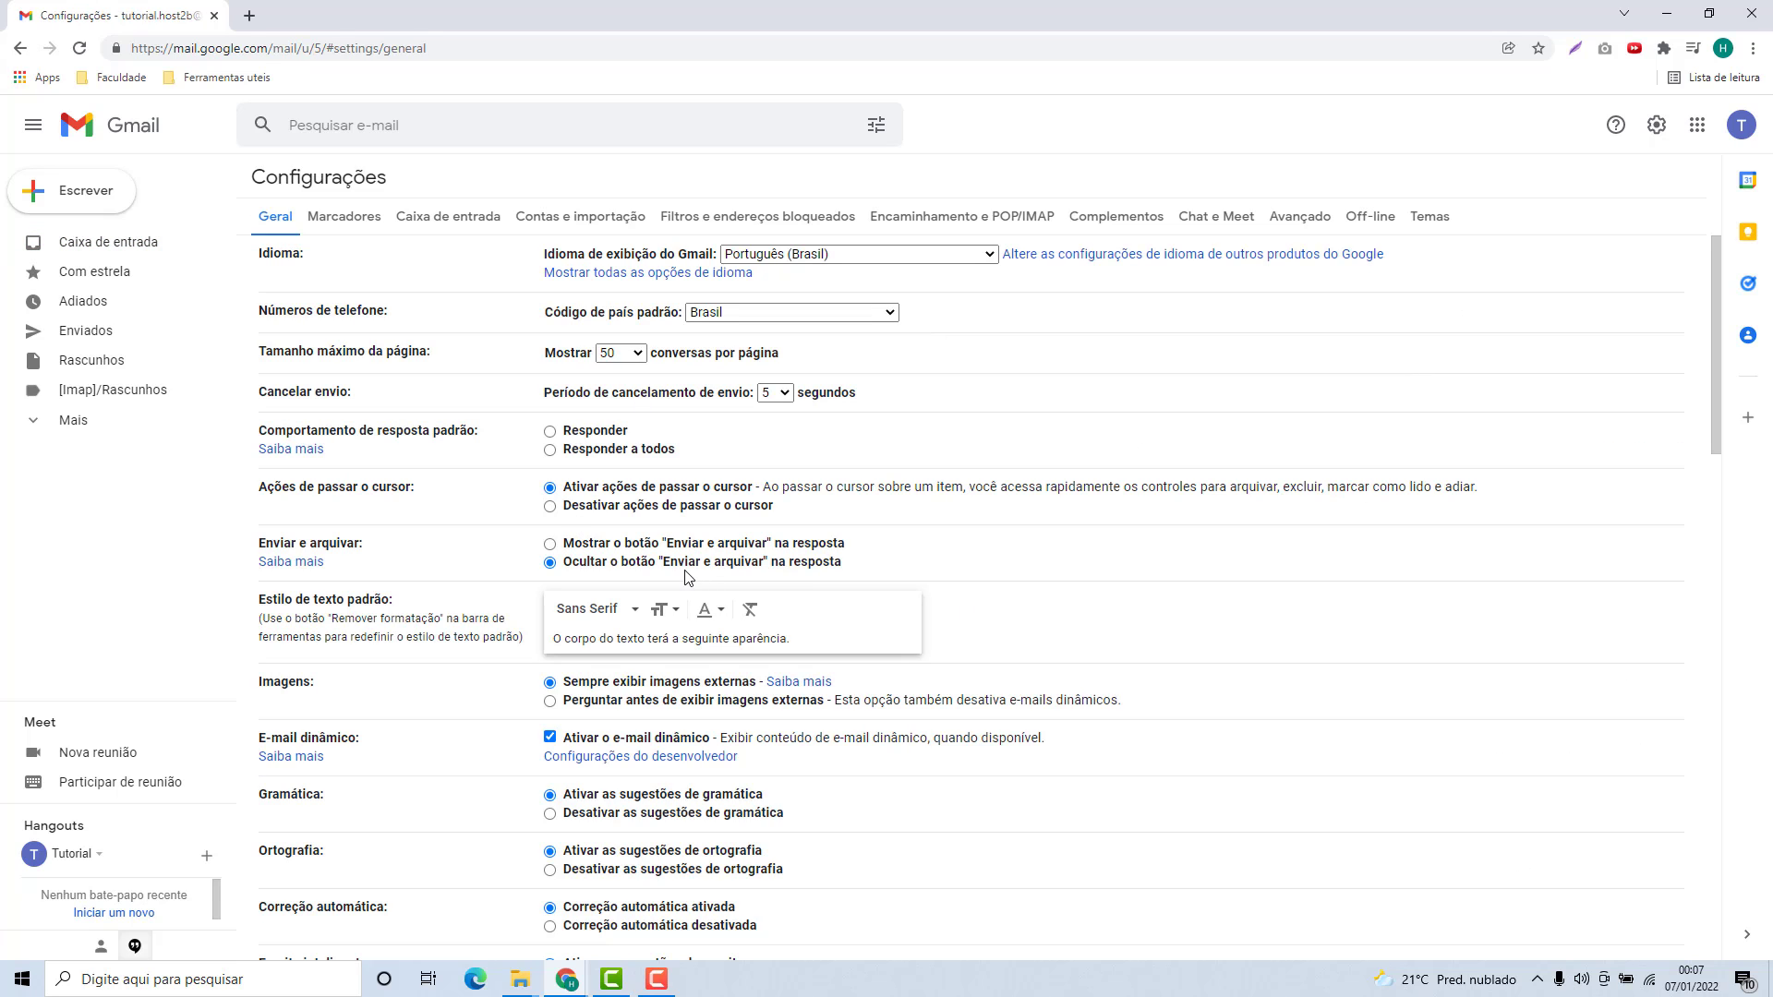
click(581, 221)
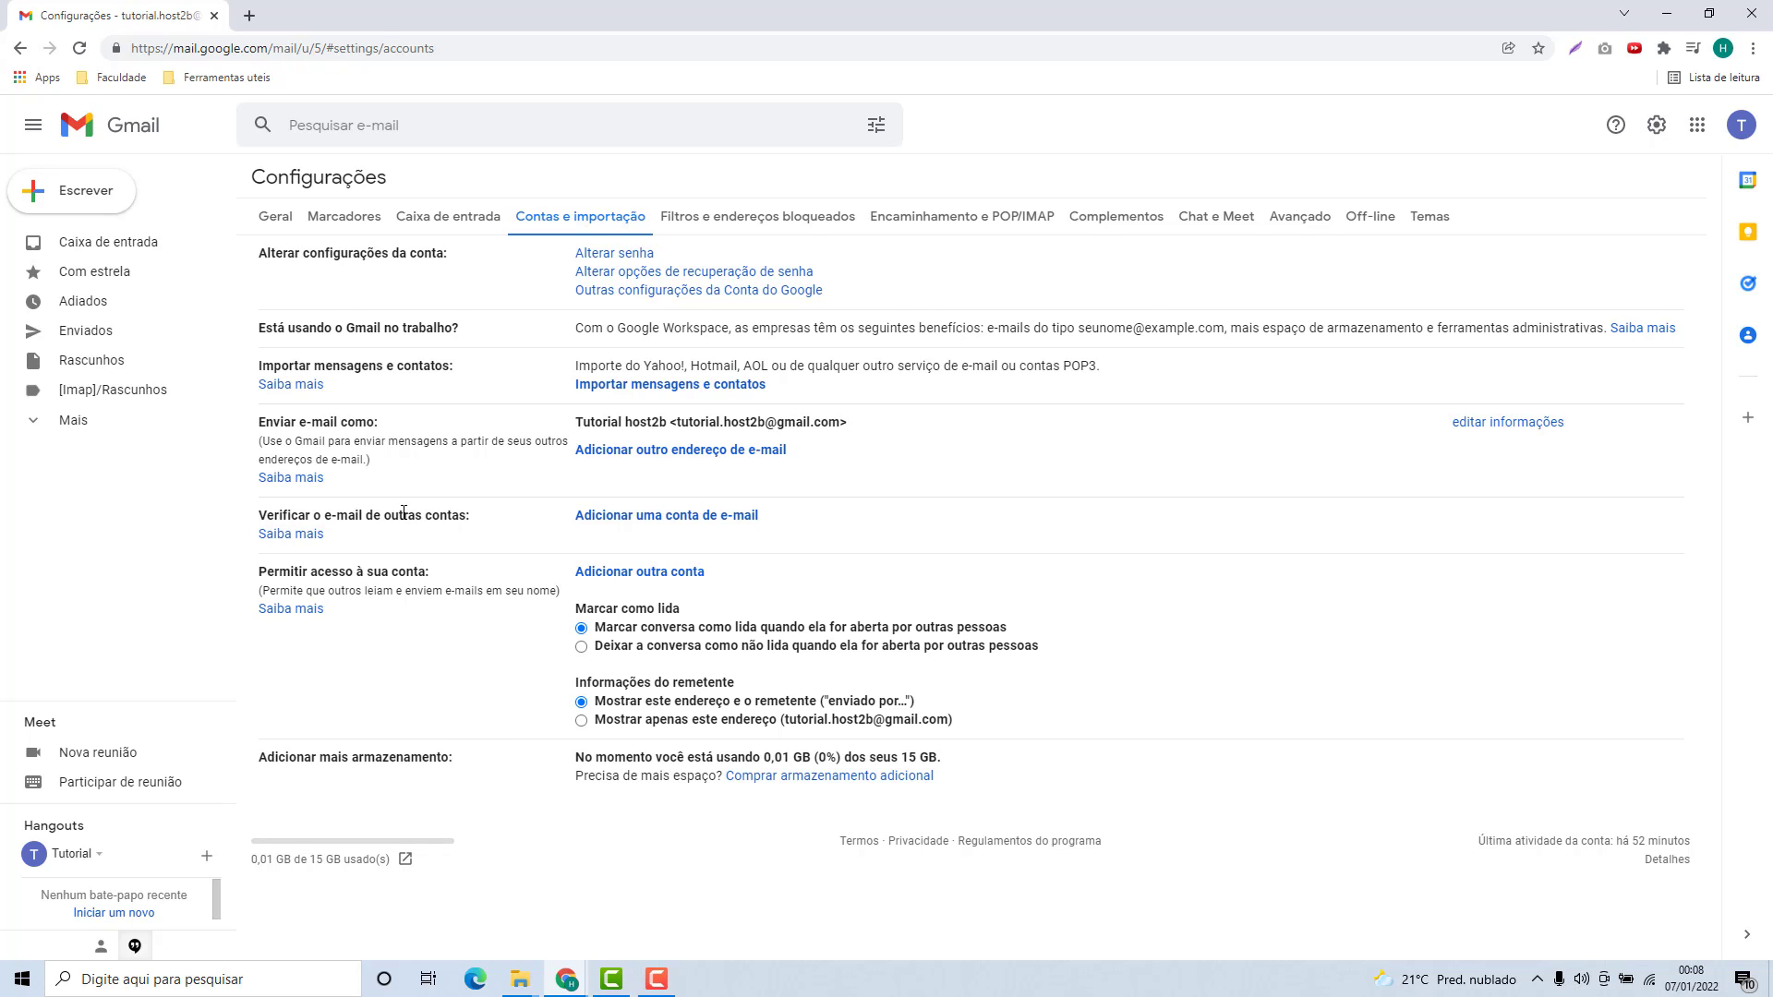
click(667, 517)
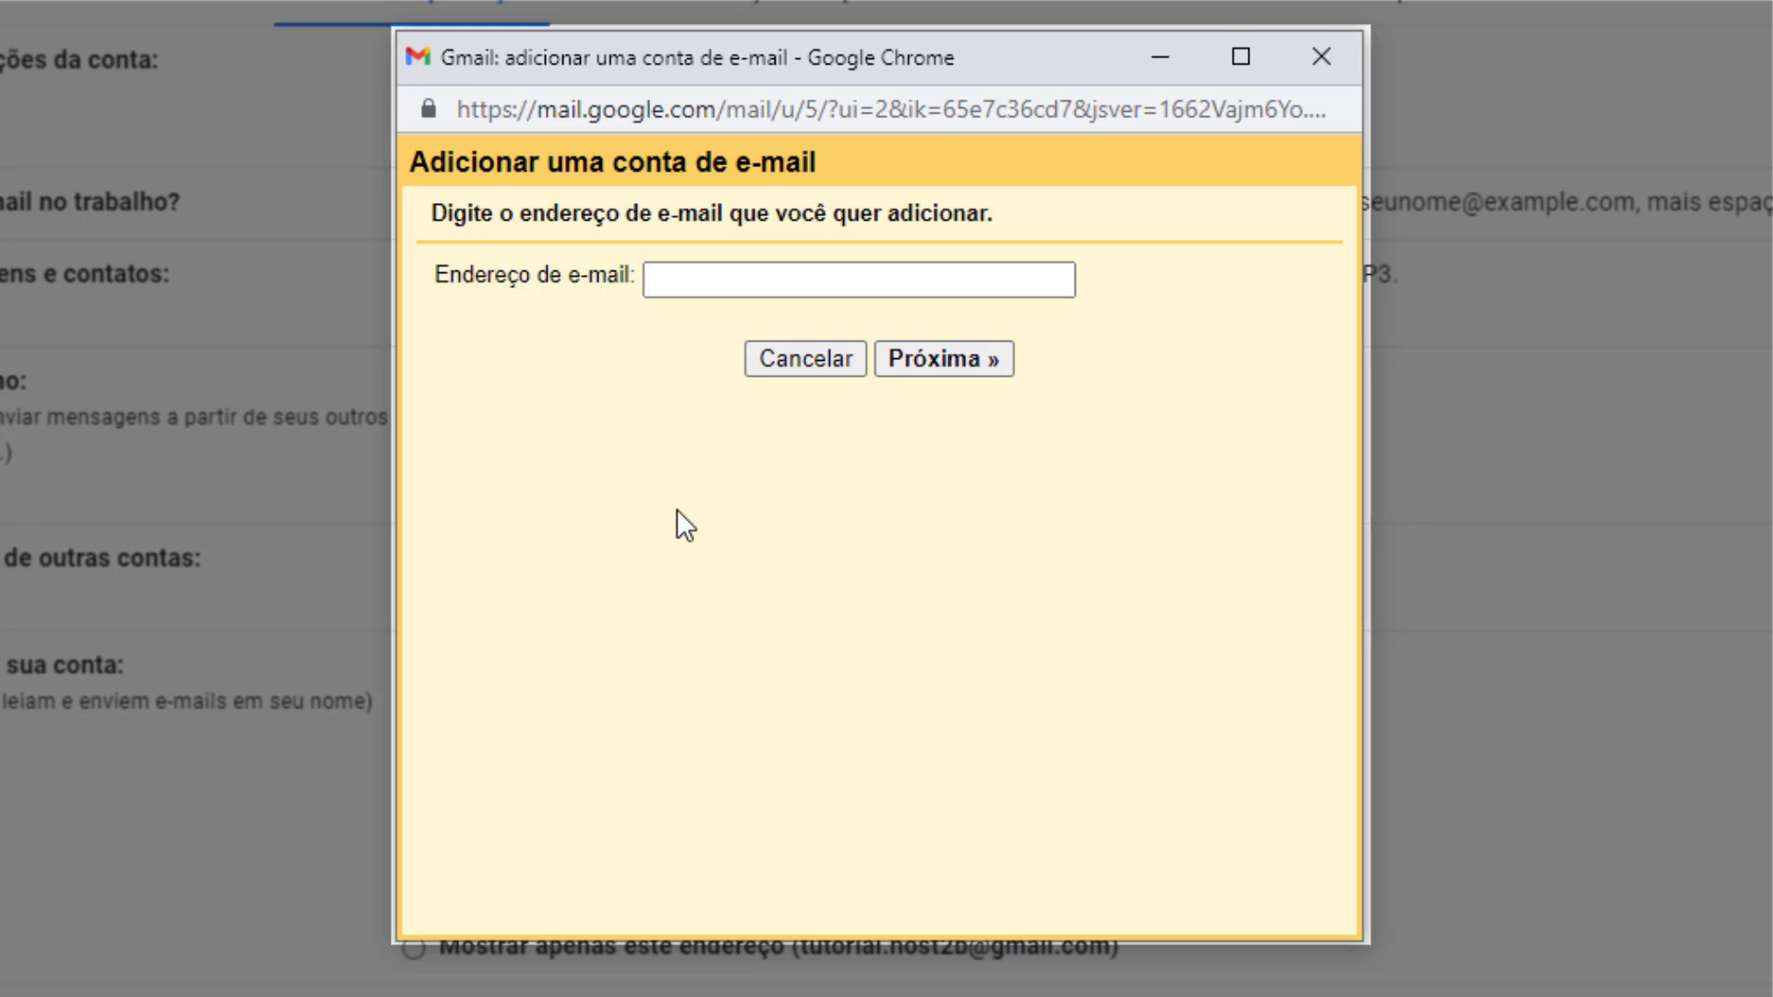
Enter the external host2b account address and proceed to the POP3 import option.
click(787, 297)
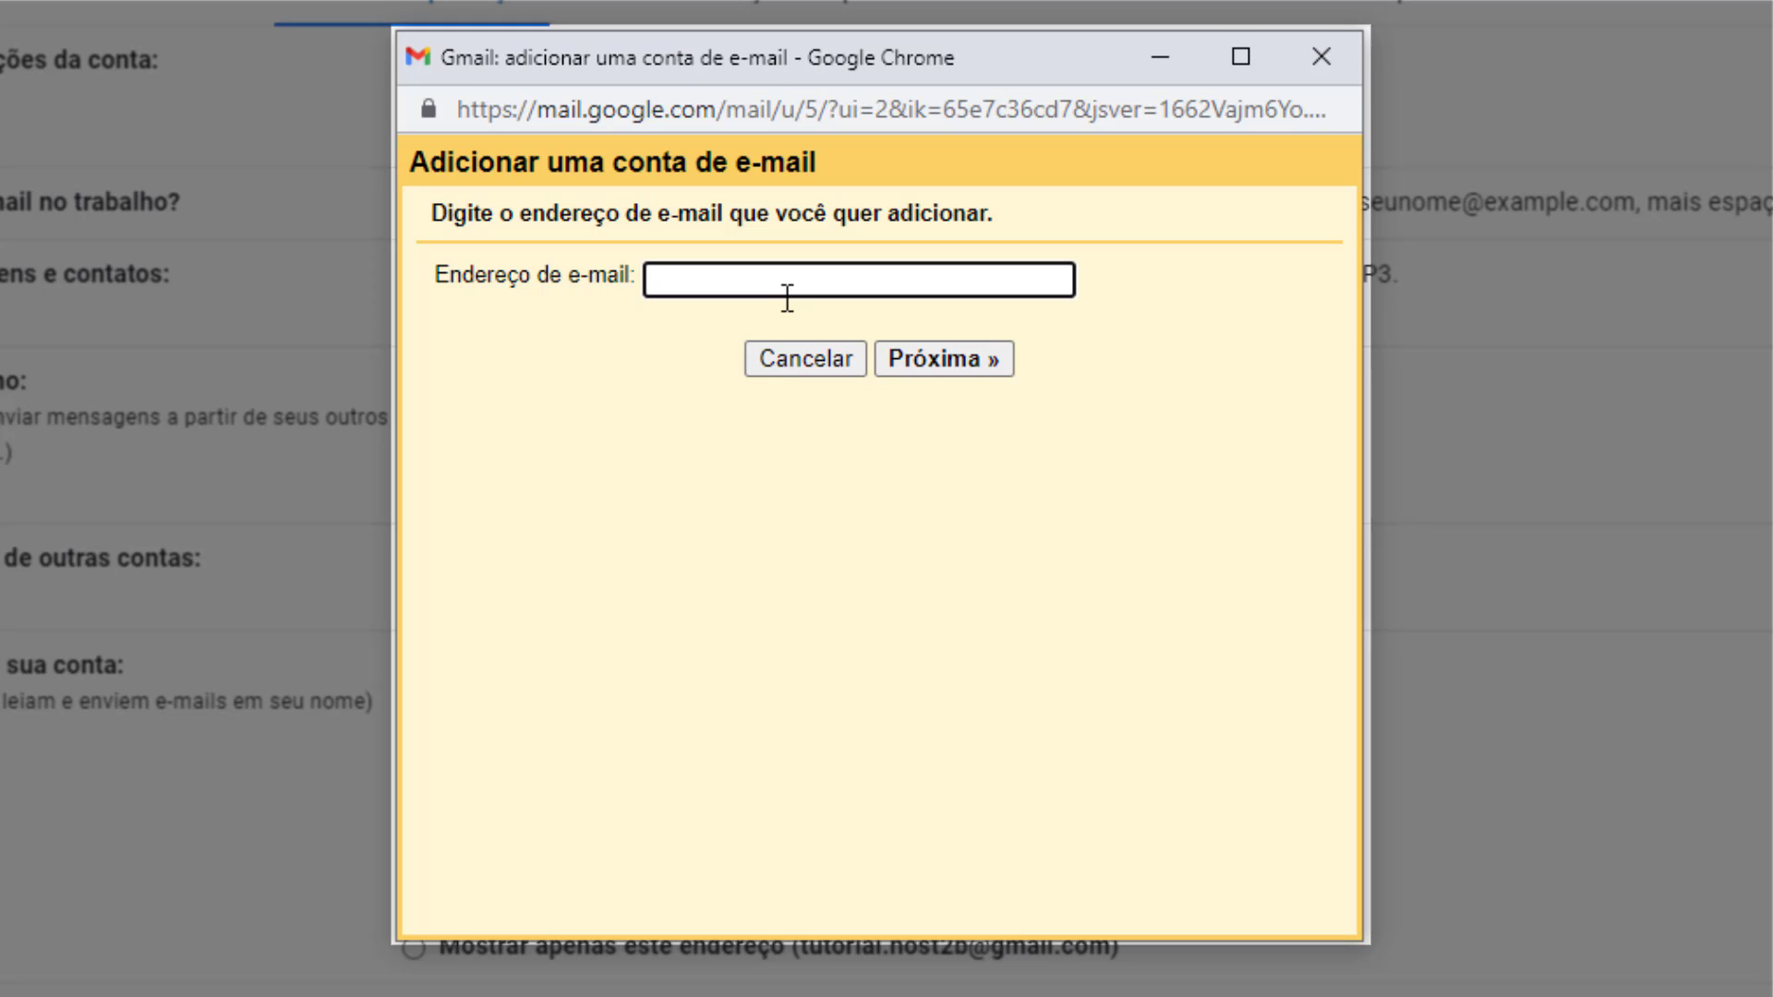
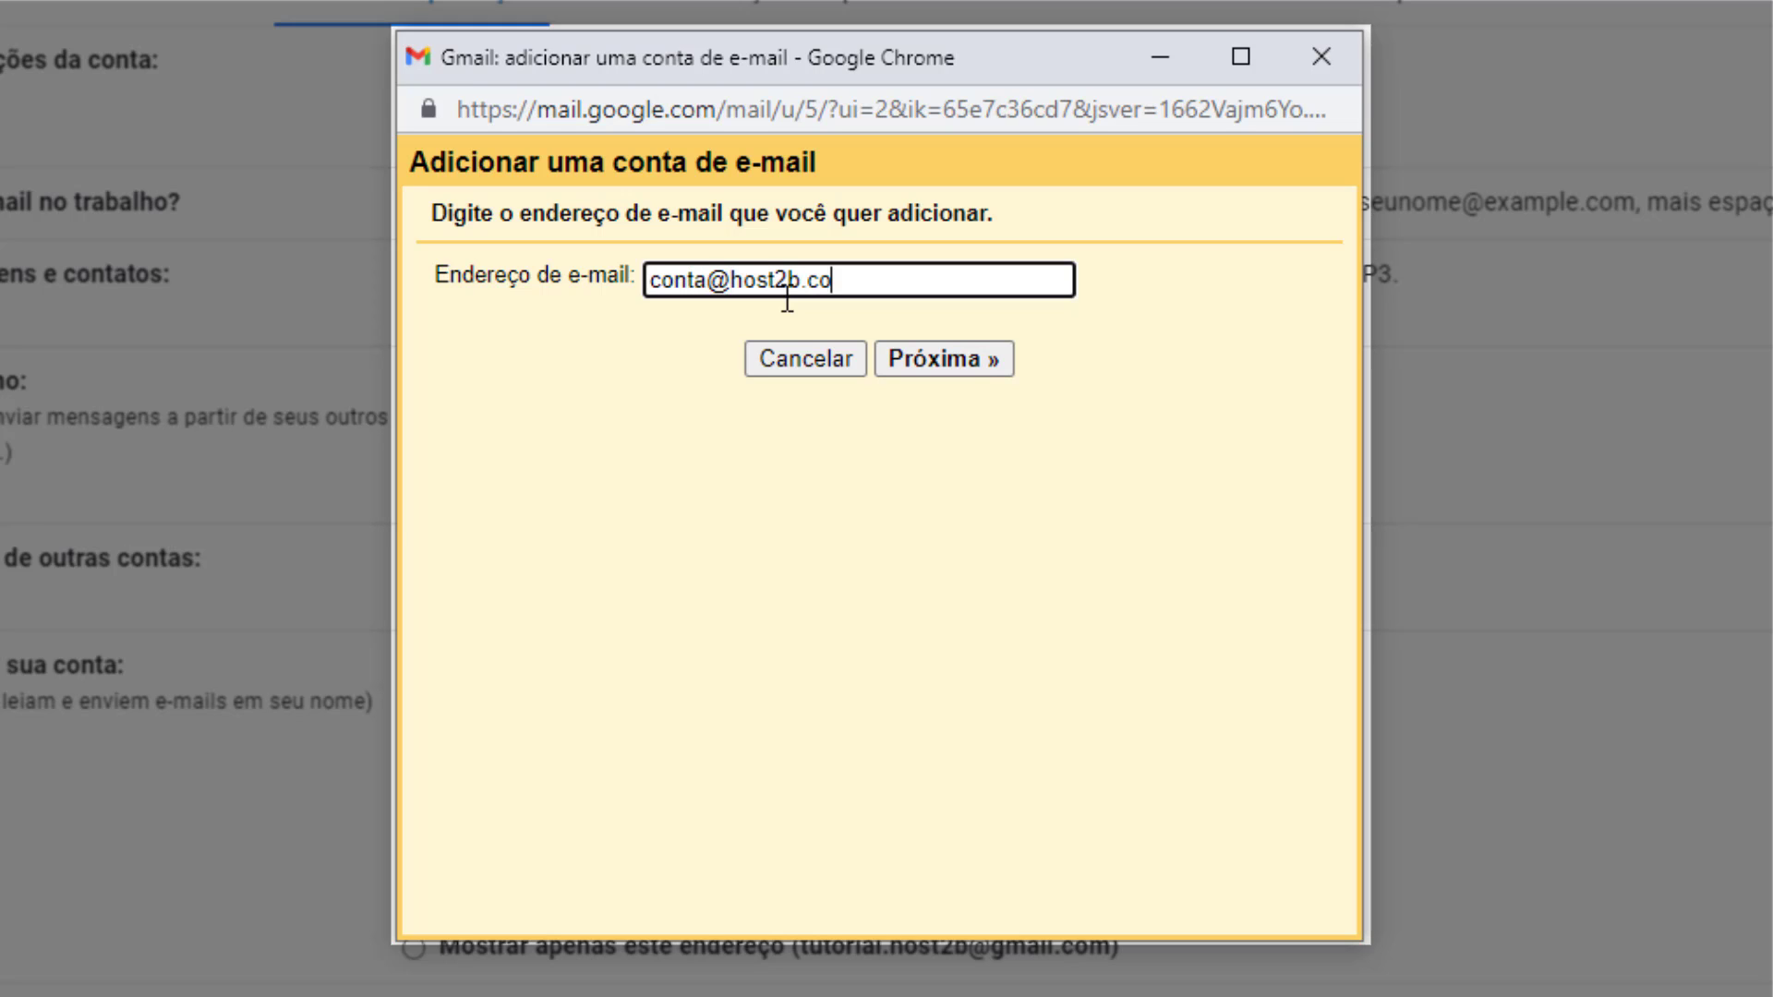
click(935, 368)
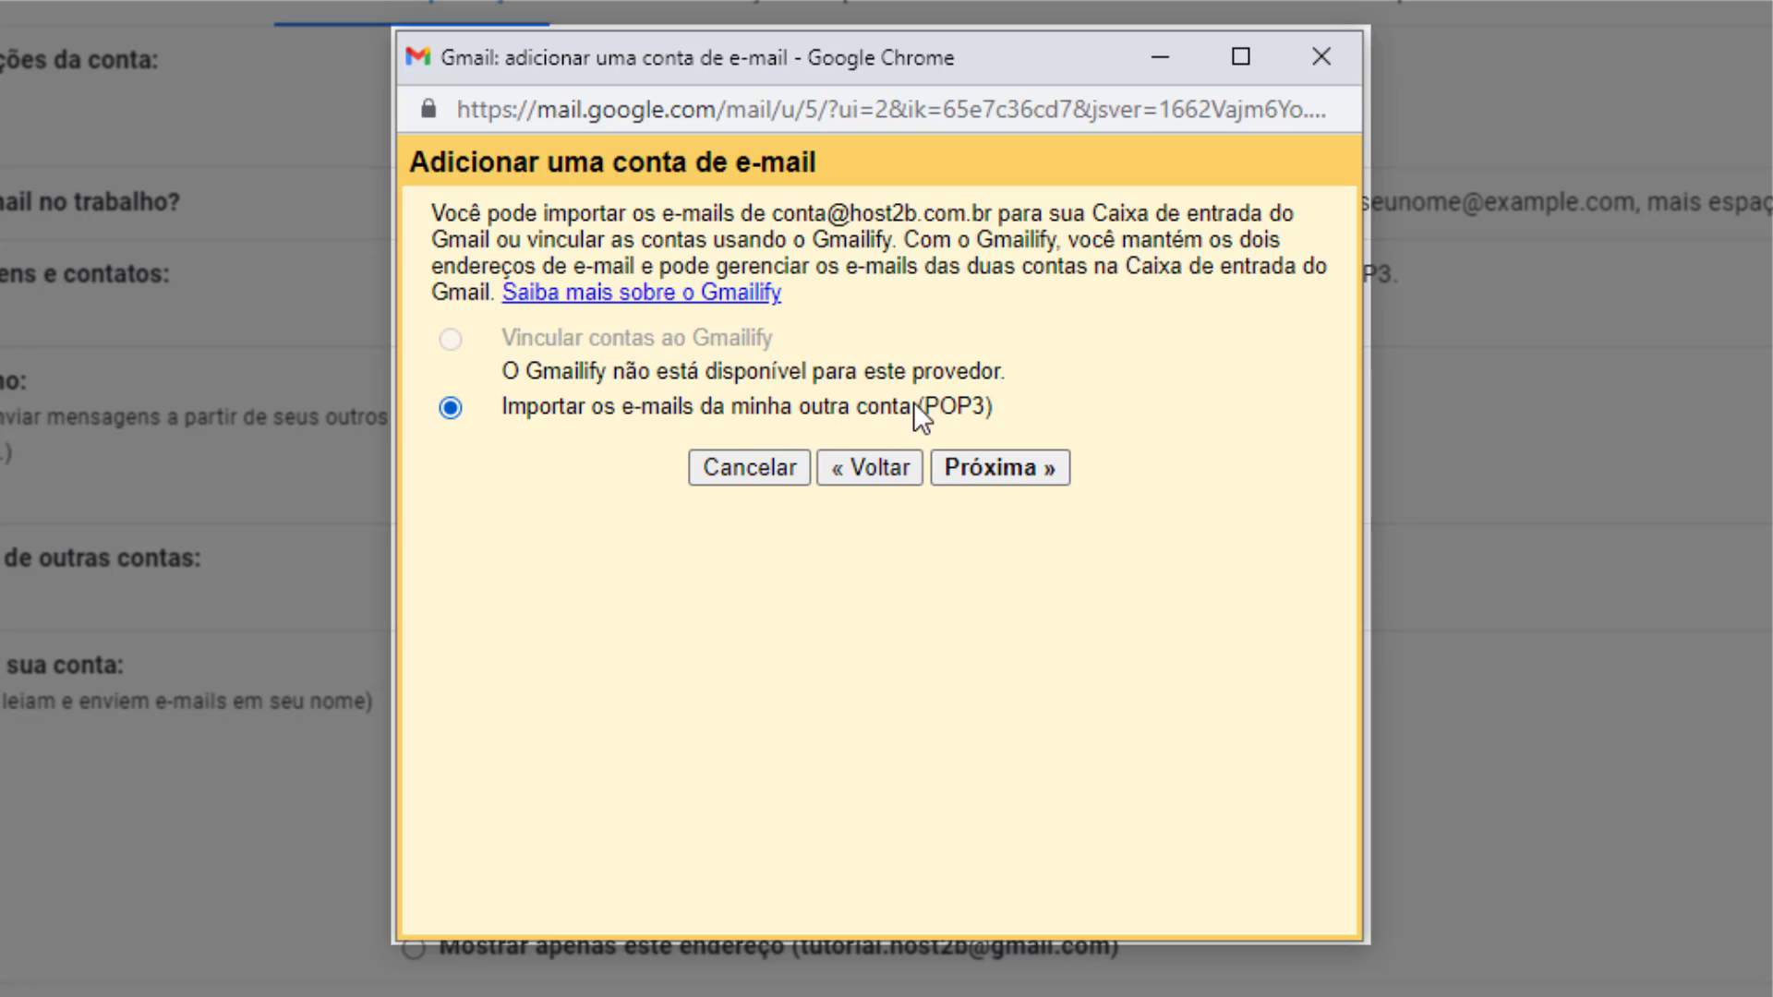
click(993, 467)
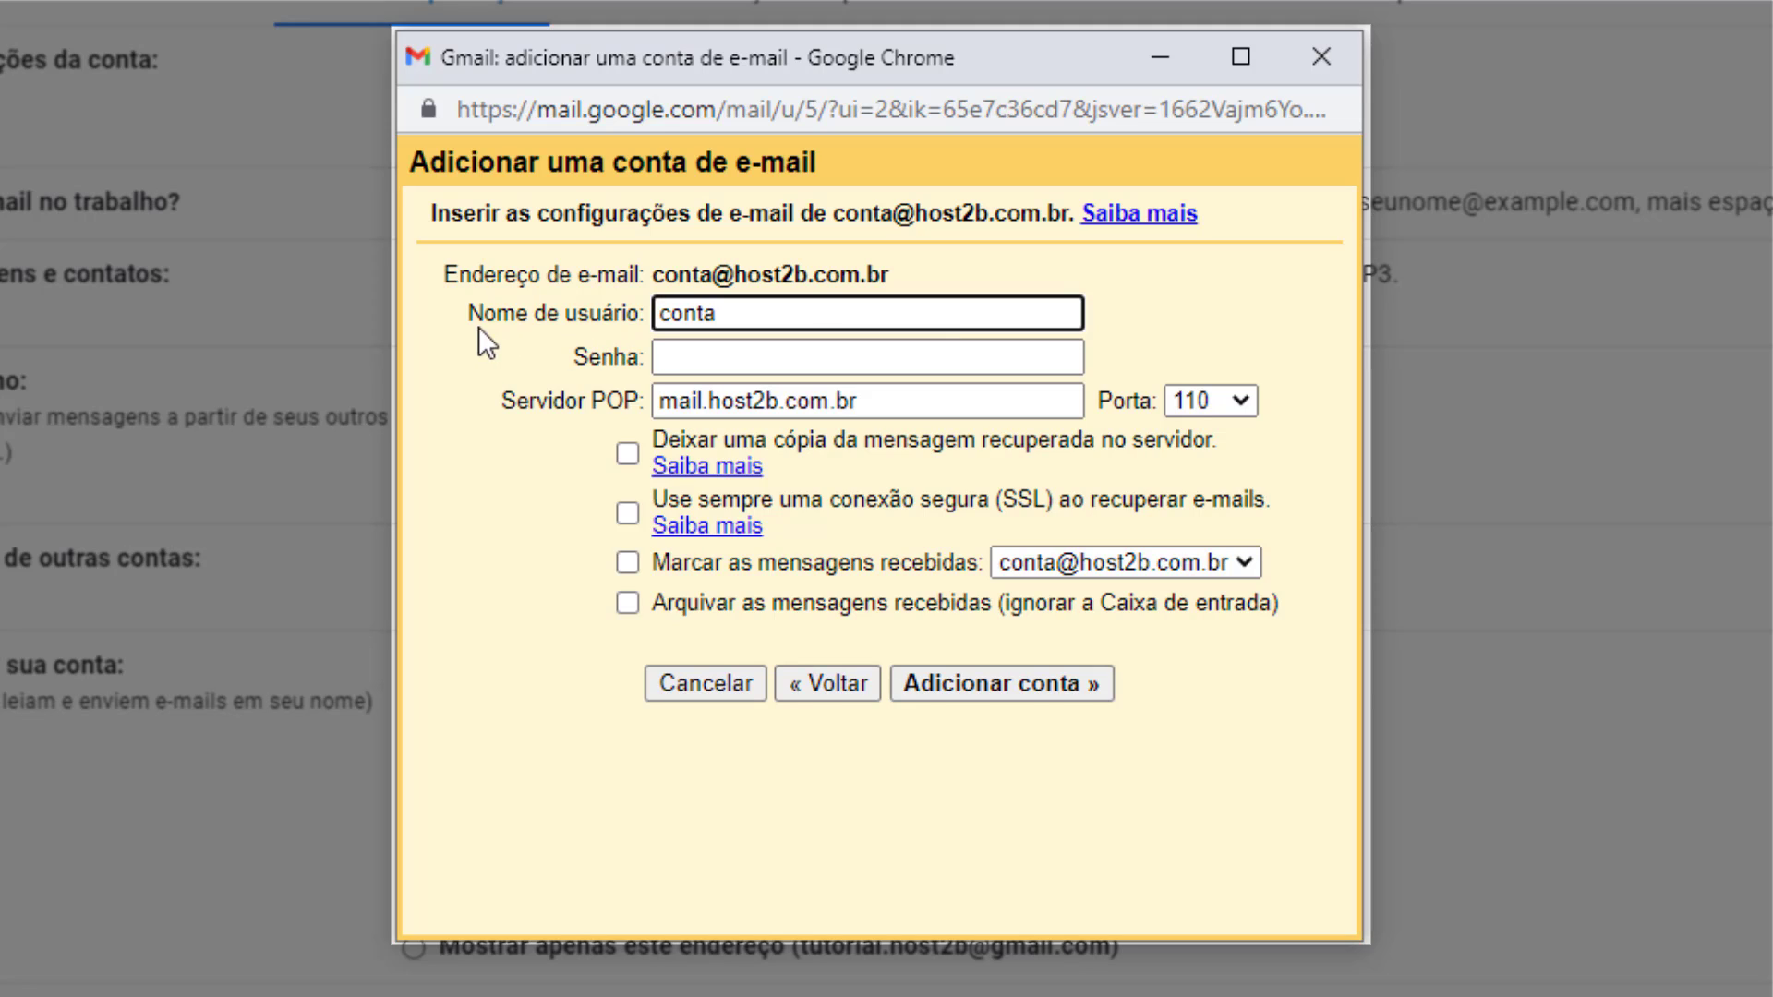
click(757, 324)
text(@host2b.com.br)
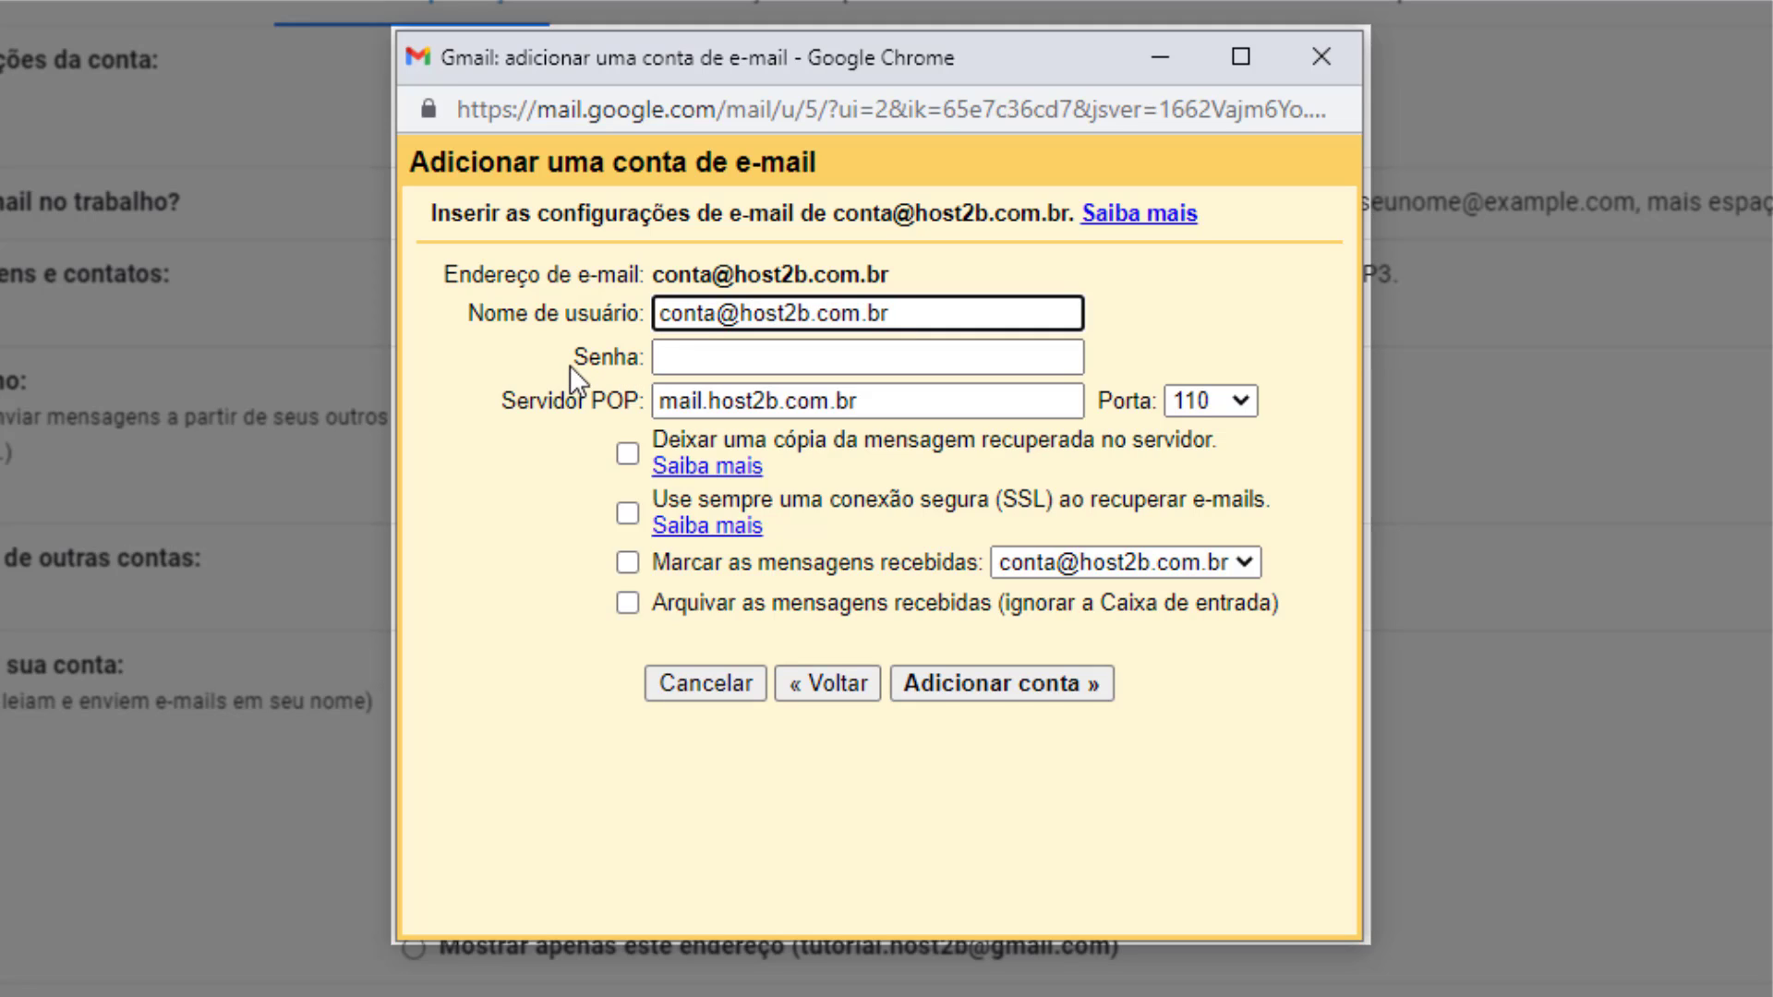
click(774, 358)
text(********)
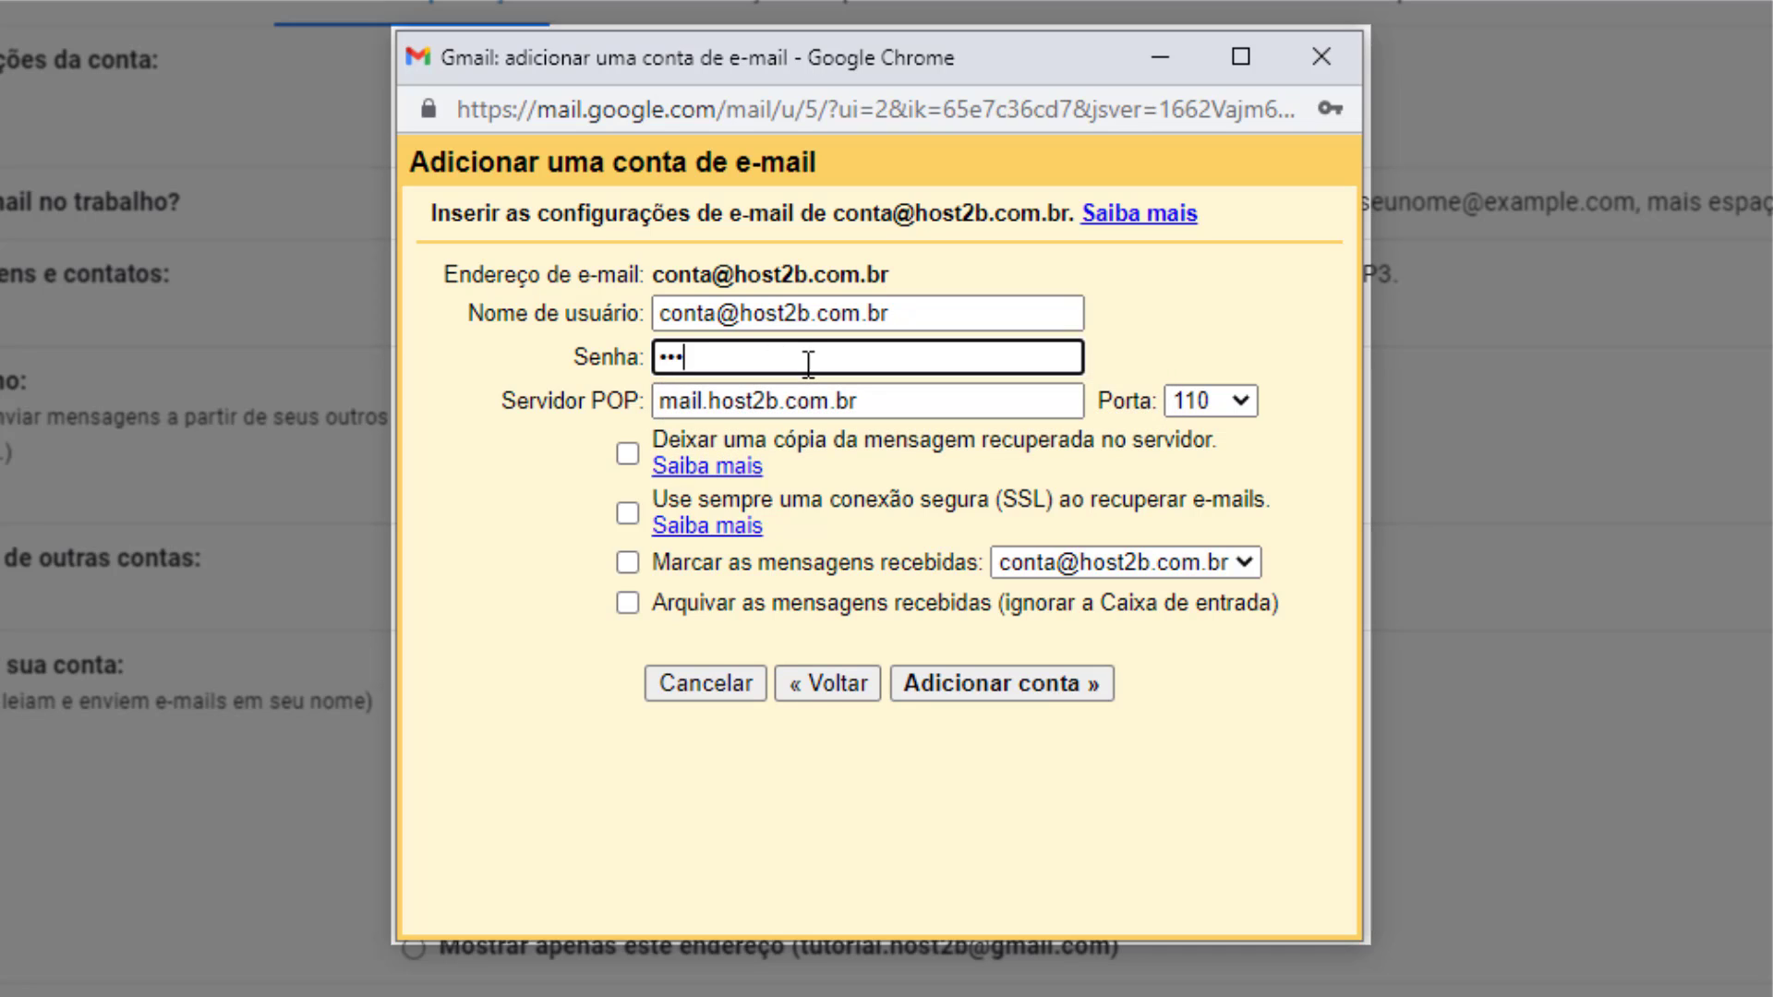
text(********)
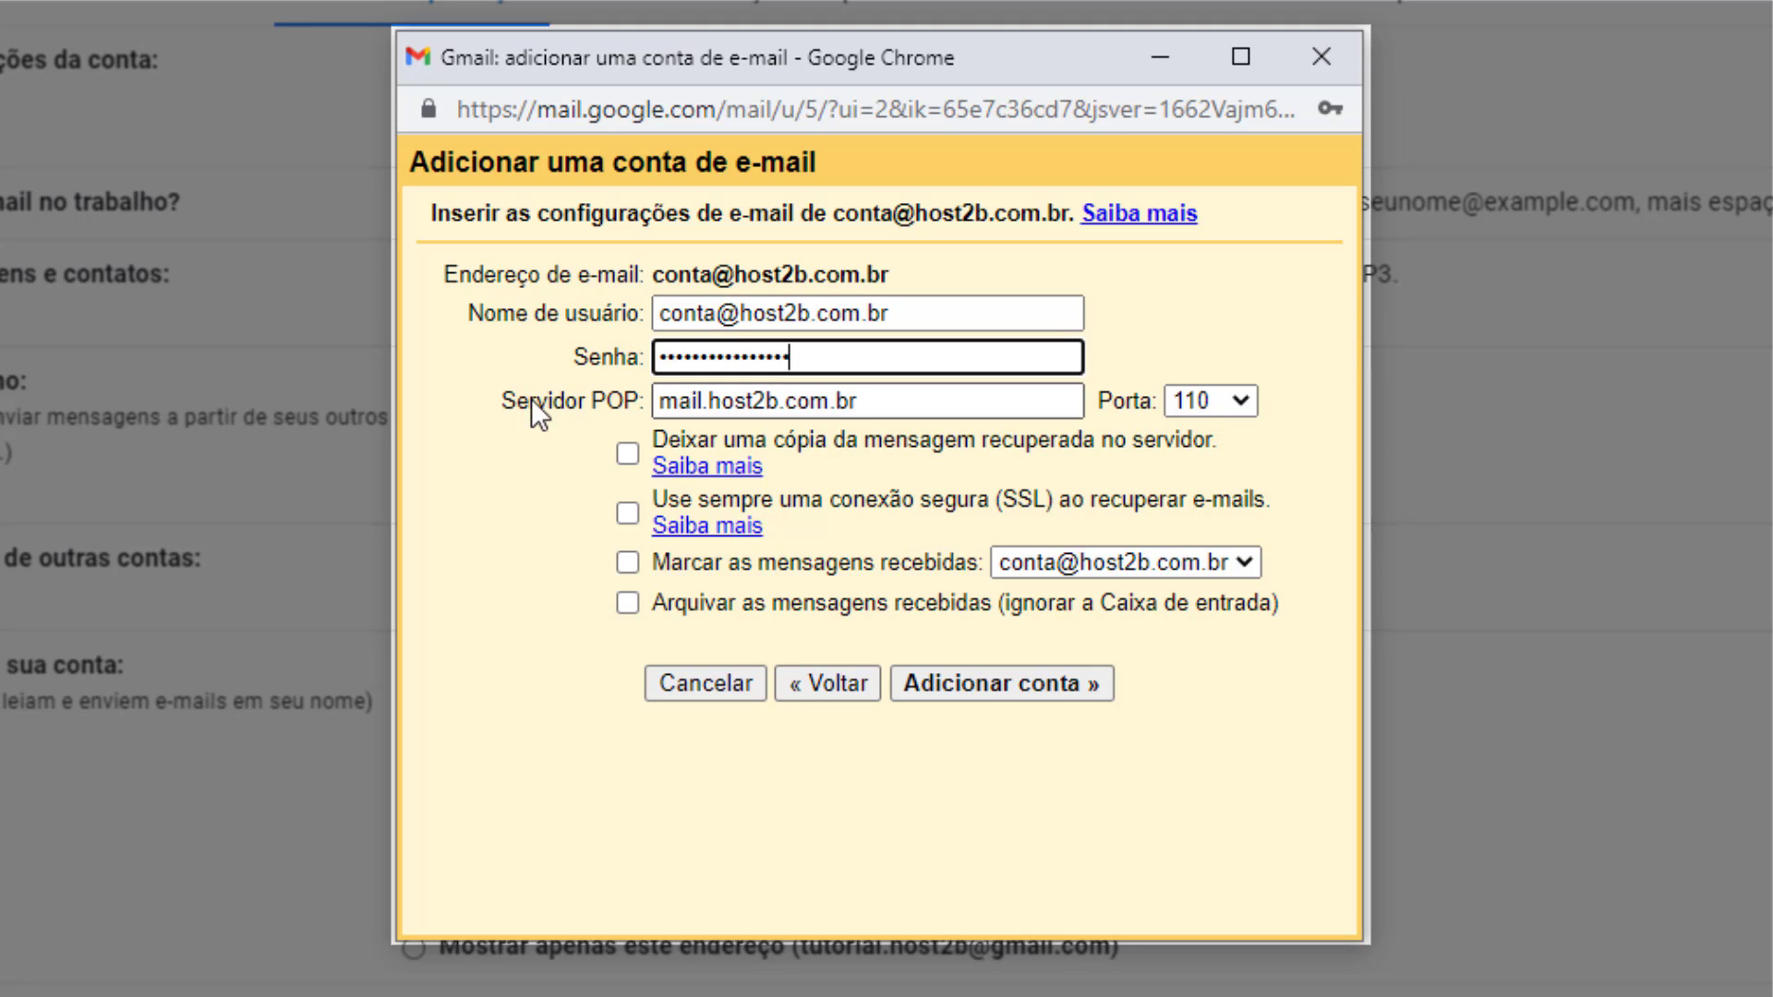
Set POP port 995, keep copies on the server, require SSL, and add the account.
click(679, 404)
double_click(678, 405)
click(679, 404)
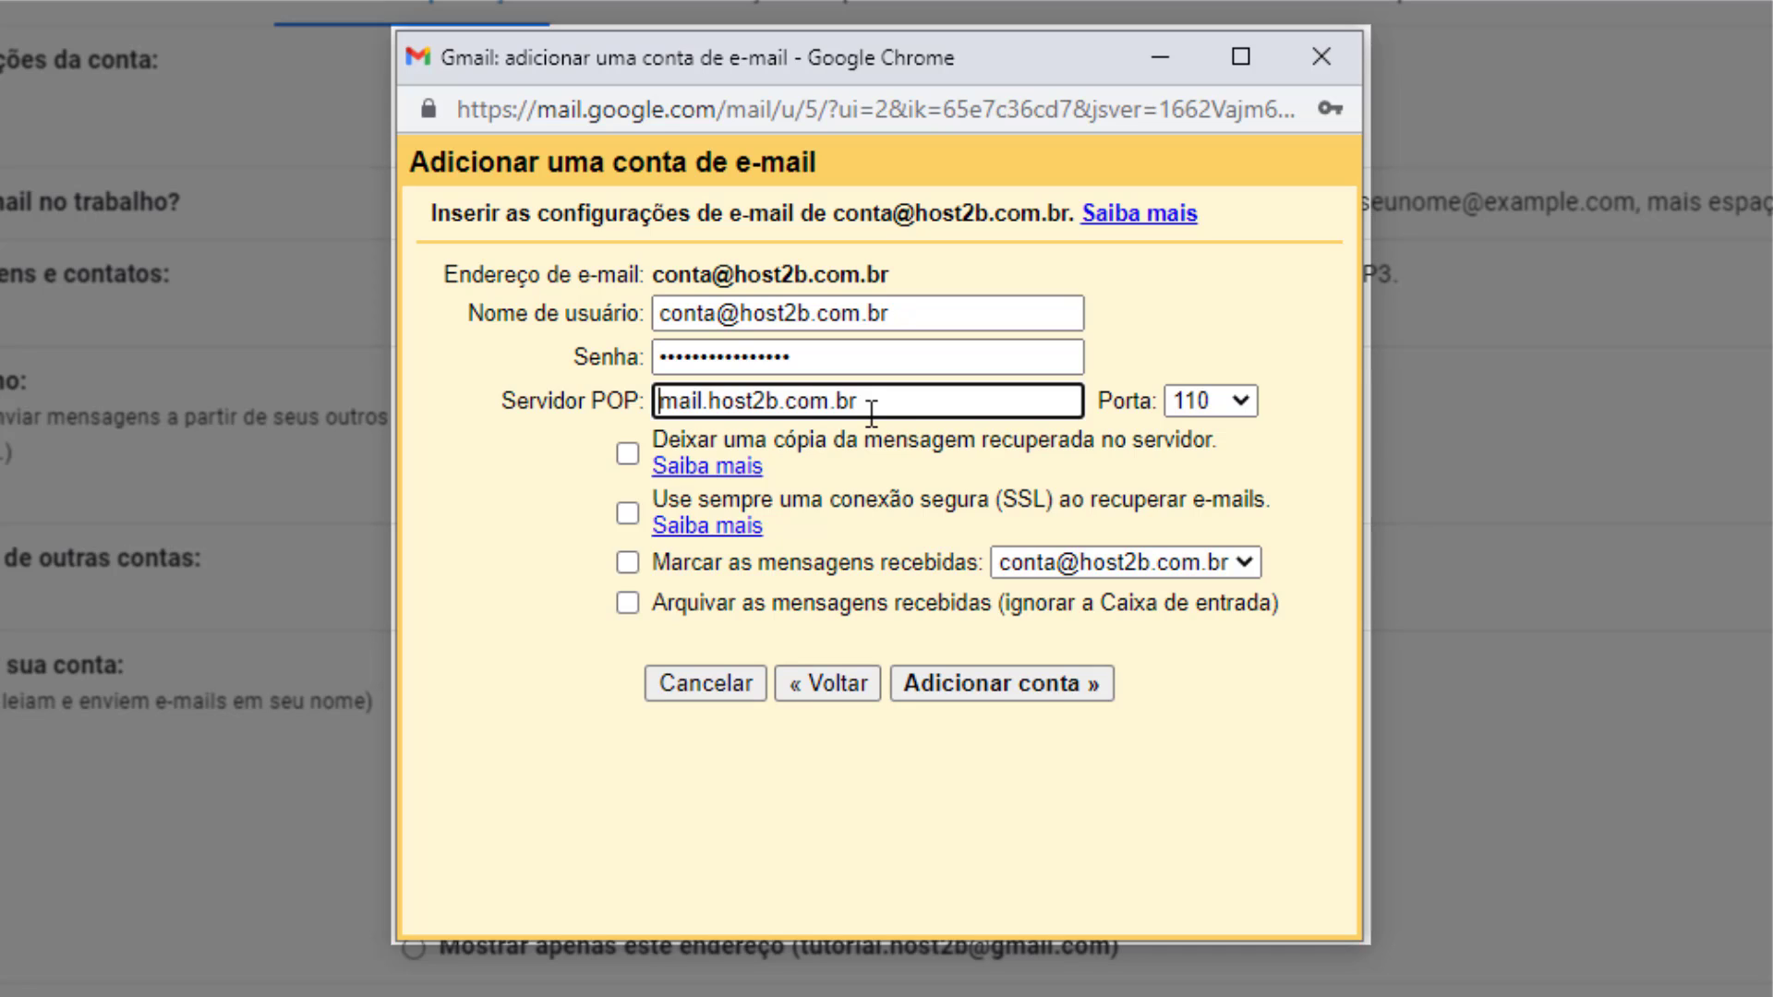
drag(859, 403, 871, 403)
click(1188, 406)
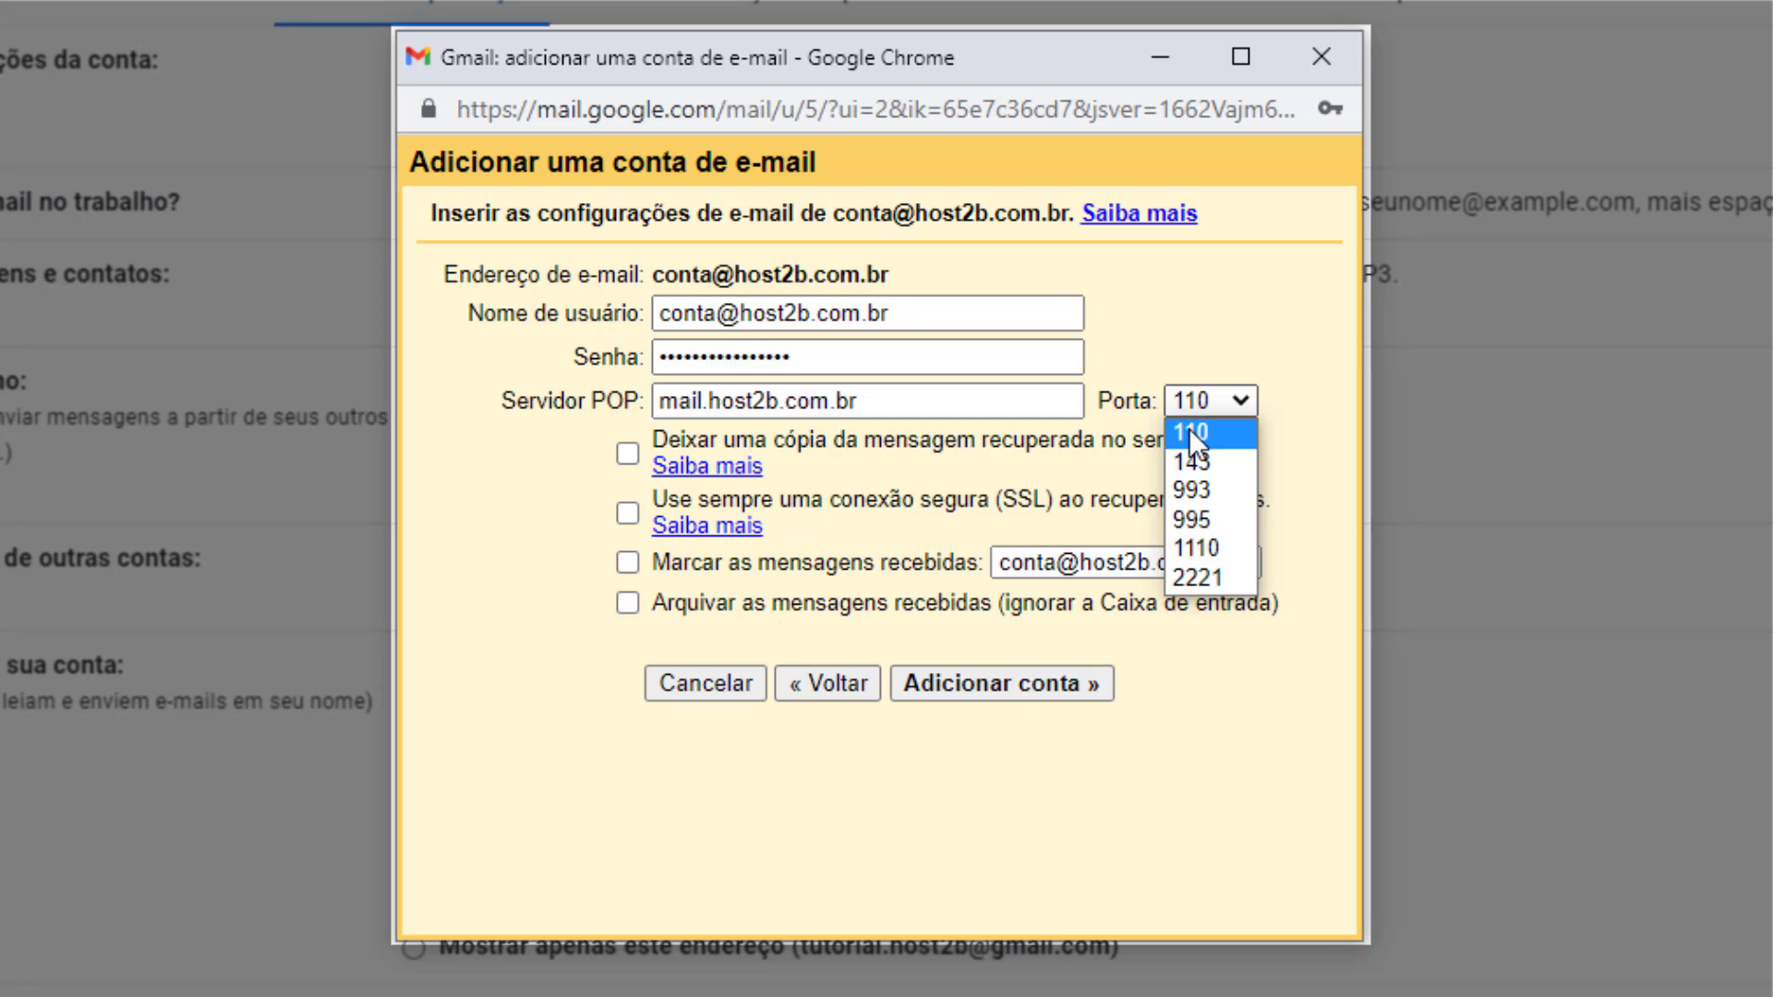
click(1191, 520)
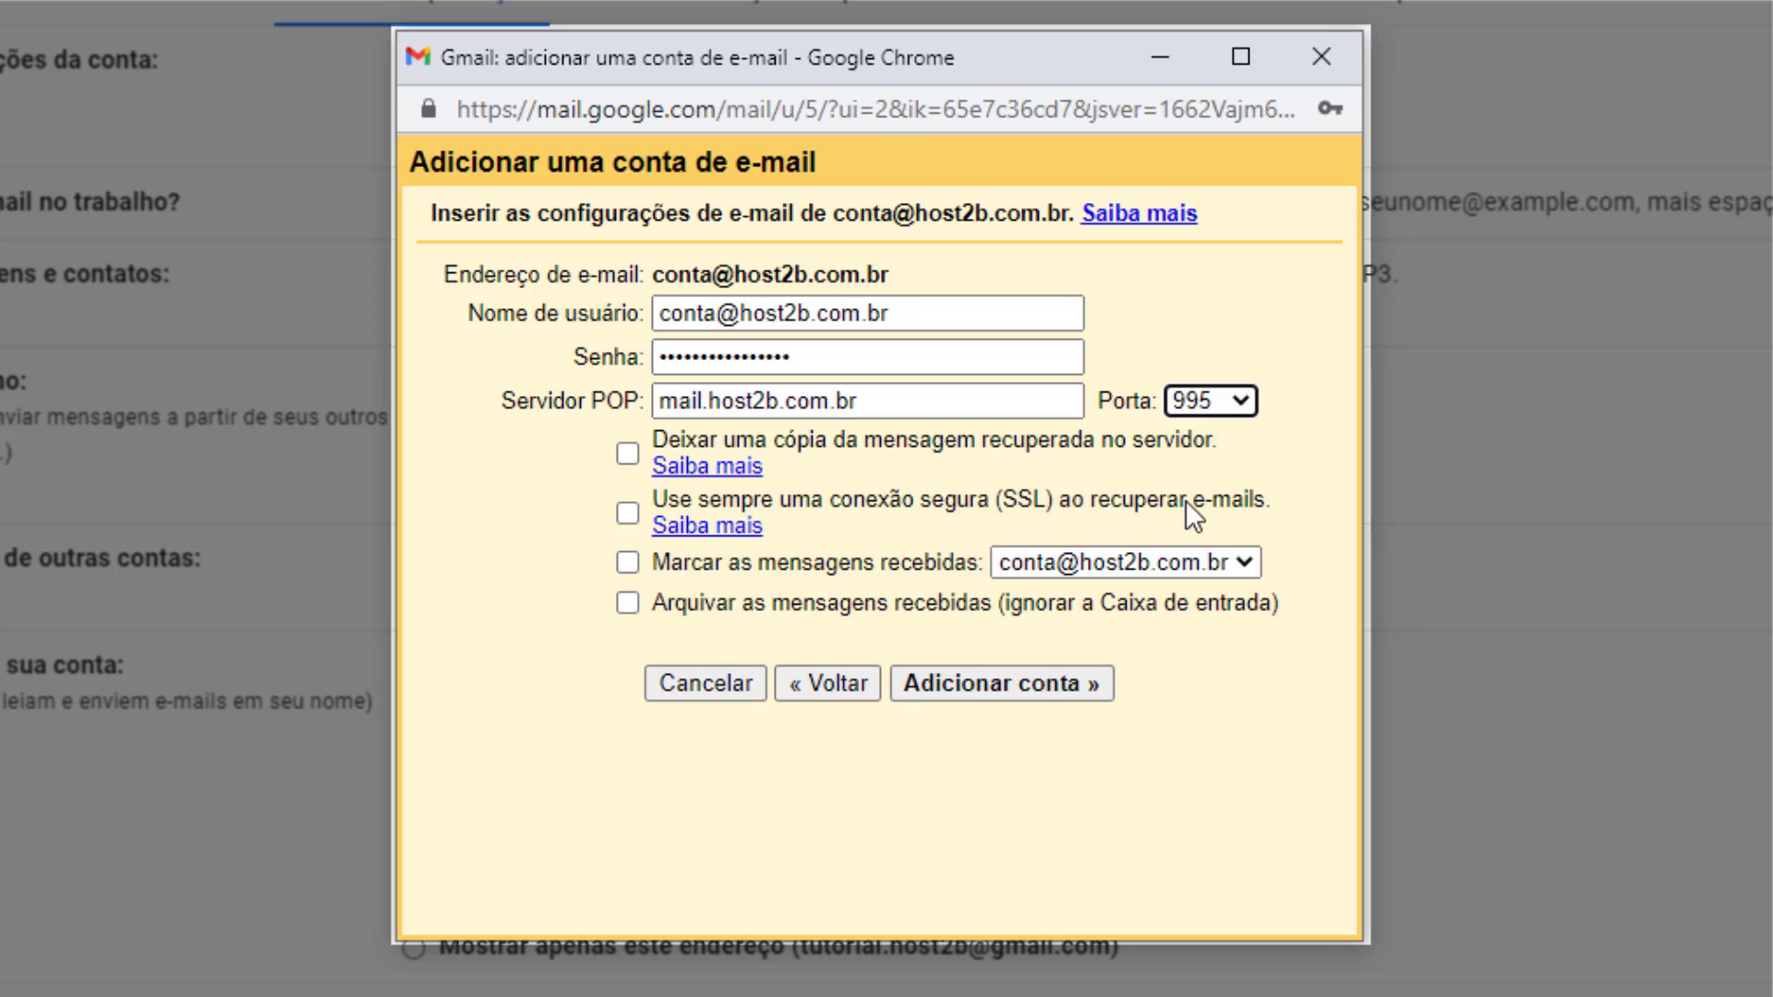
click(1185, 451)
click(1182, 433)
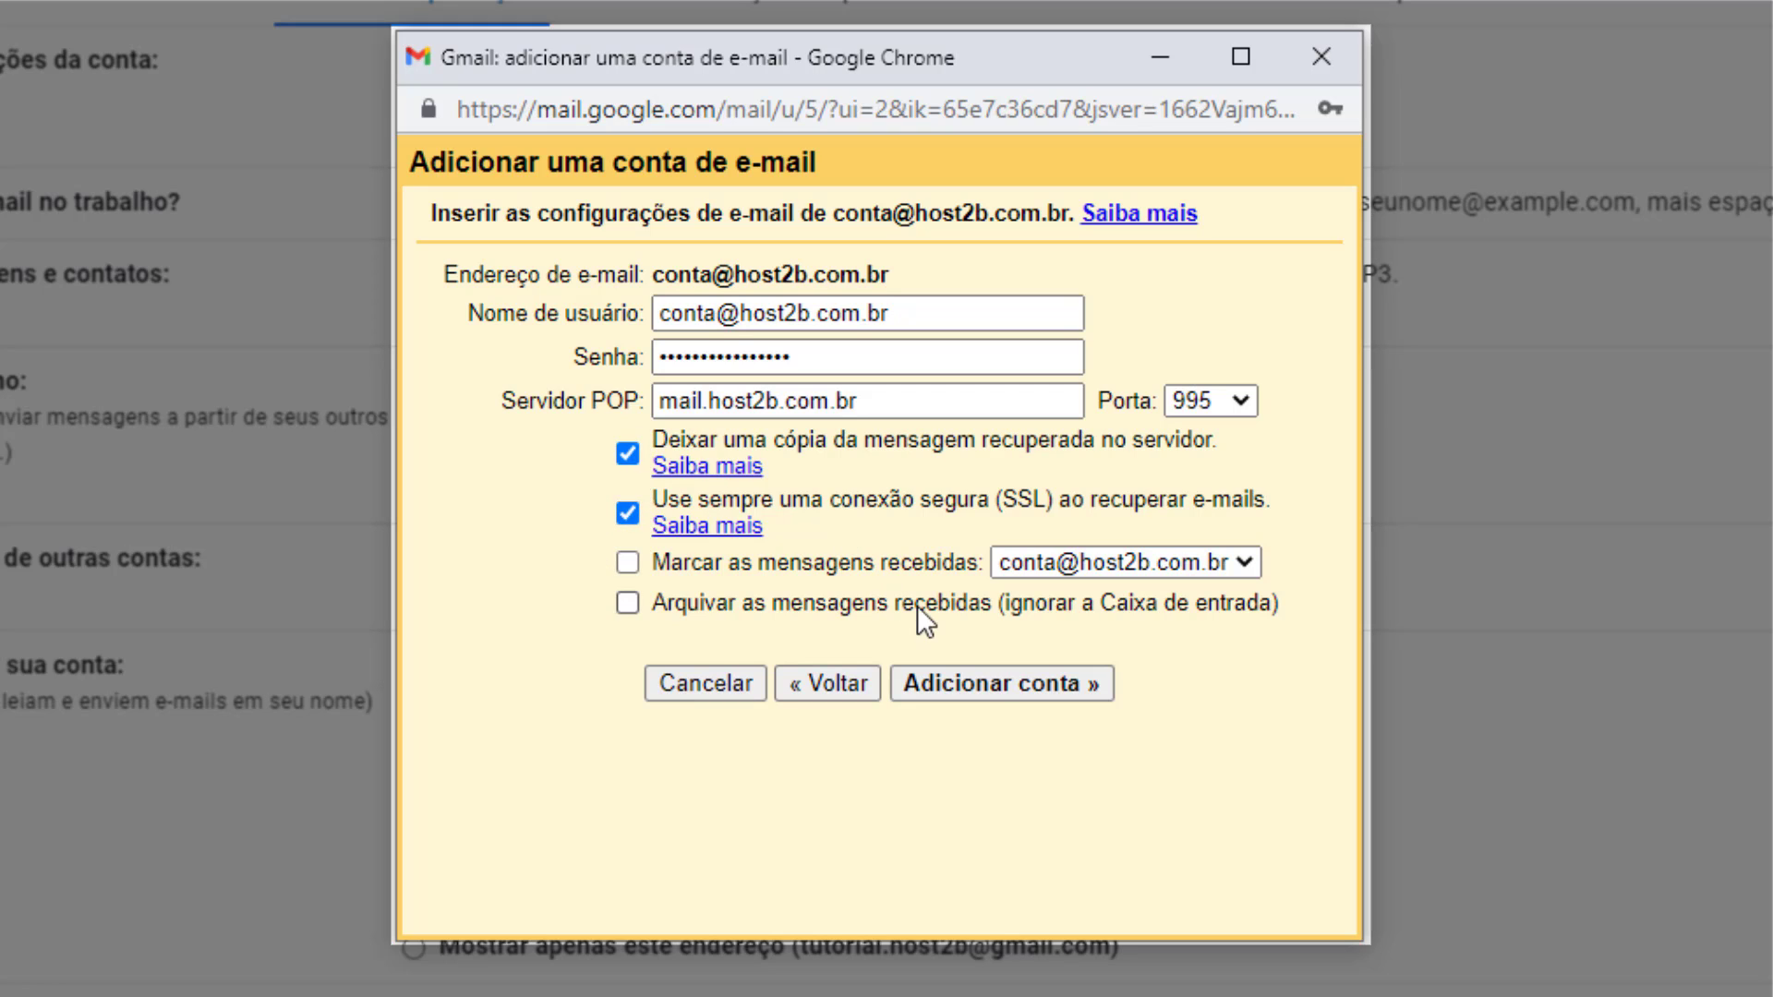
click(991, 685)
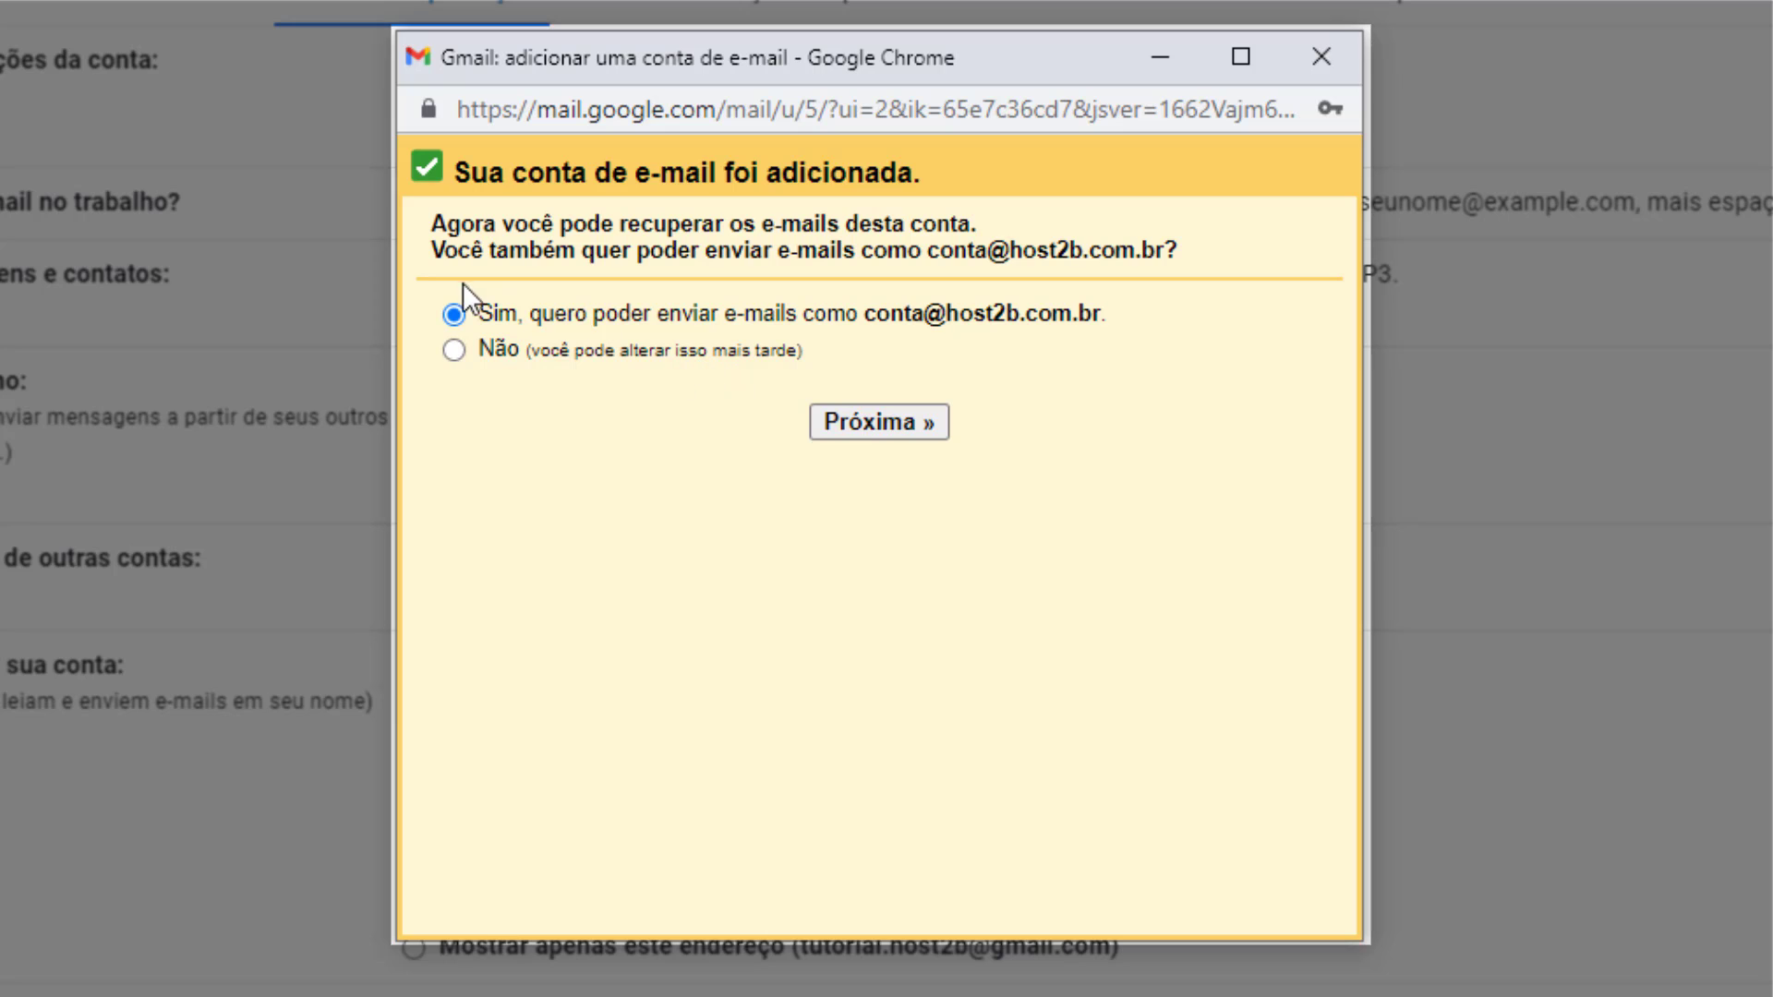
Opt to also send as this address, replacing the sender name with the user's name.
click(855, 434)
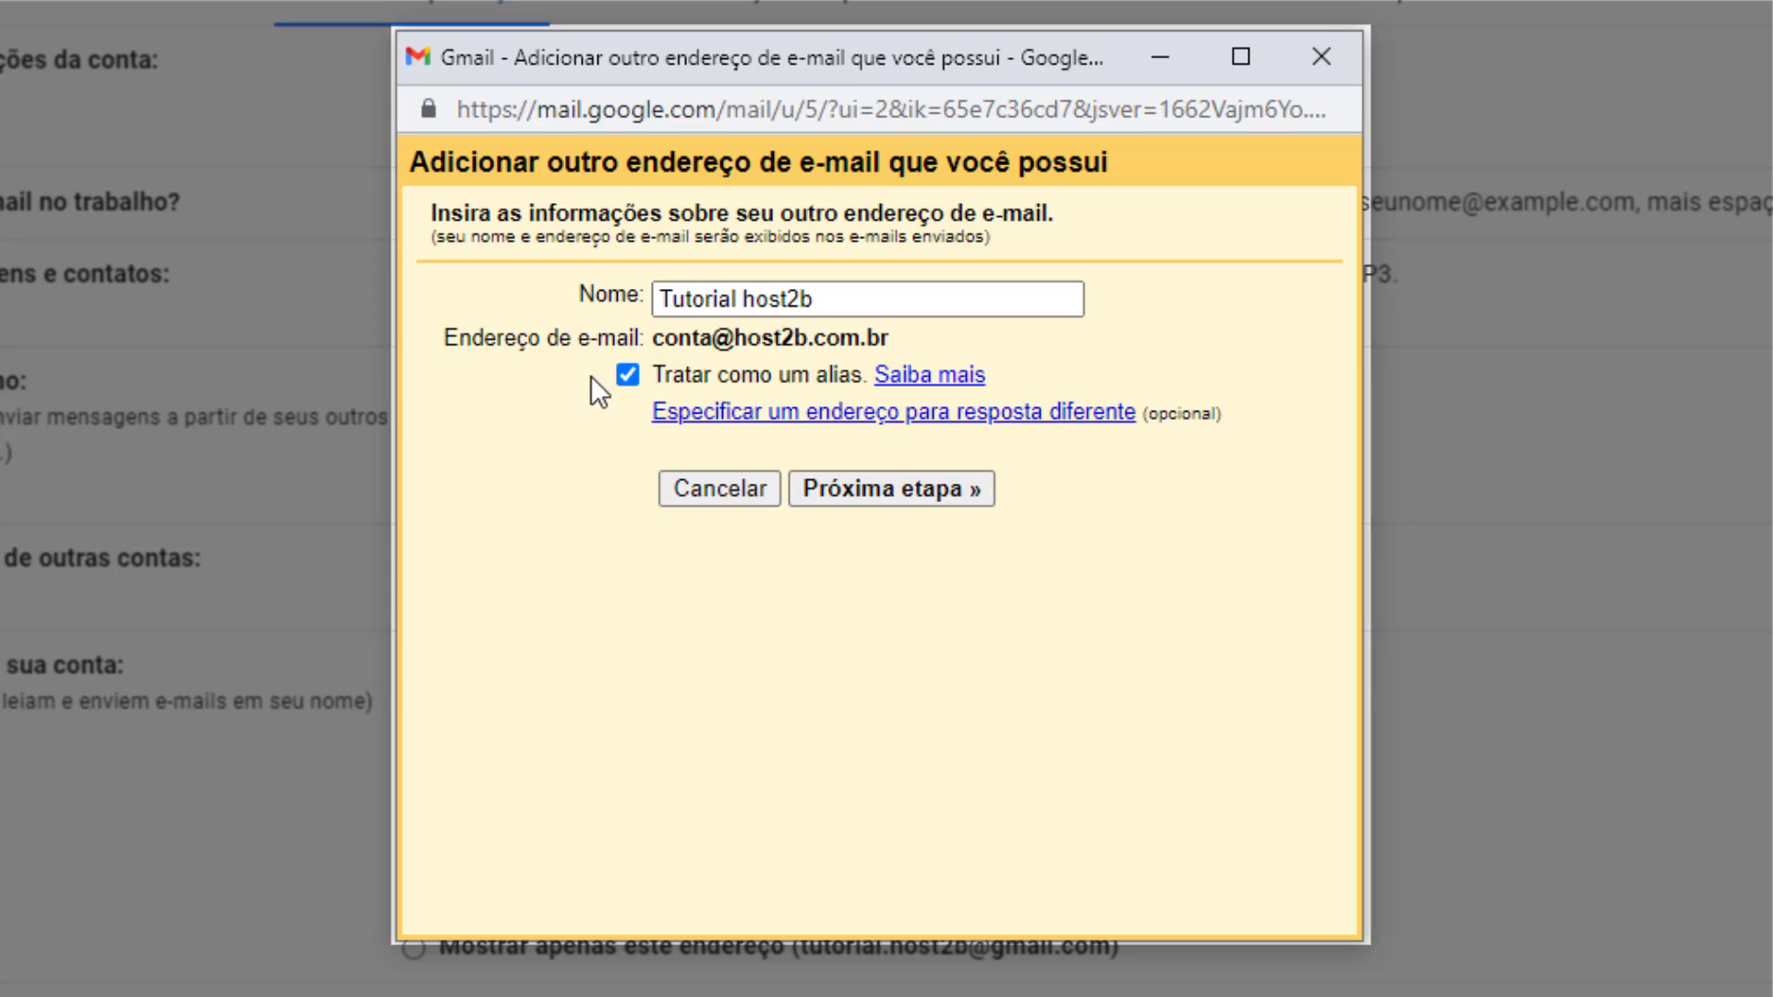
triple_click(735, 314)
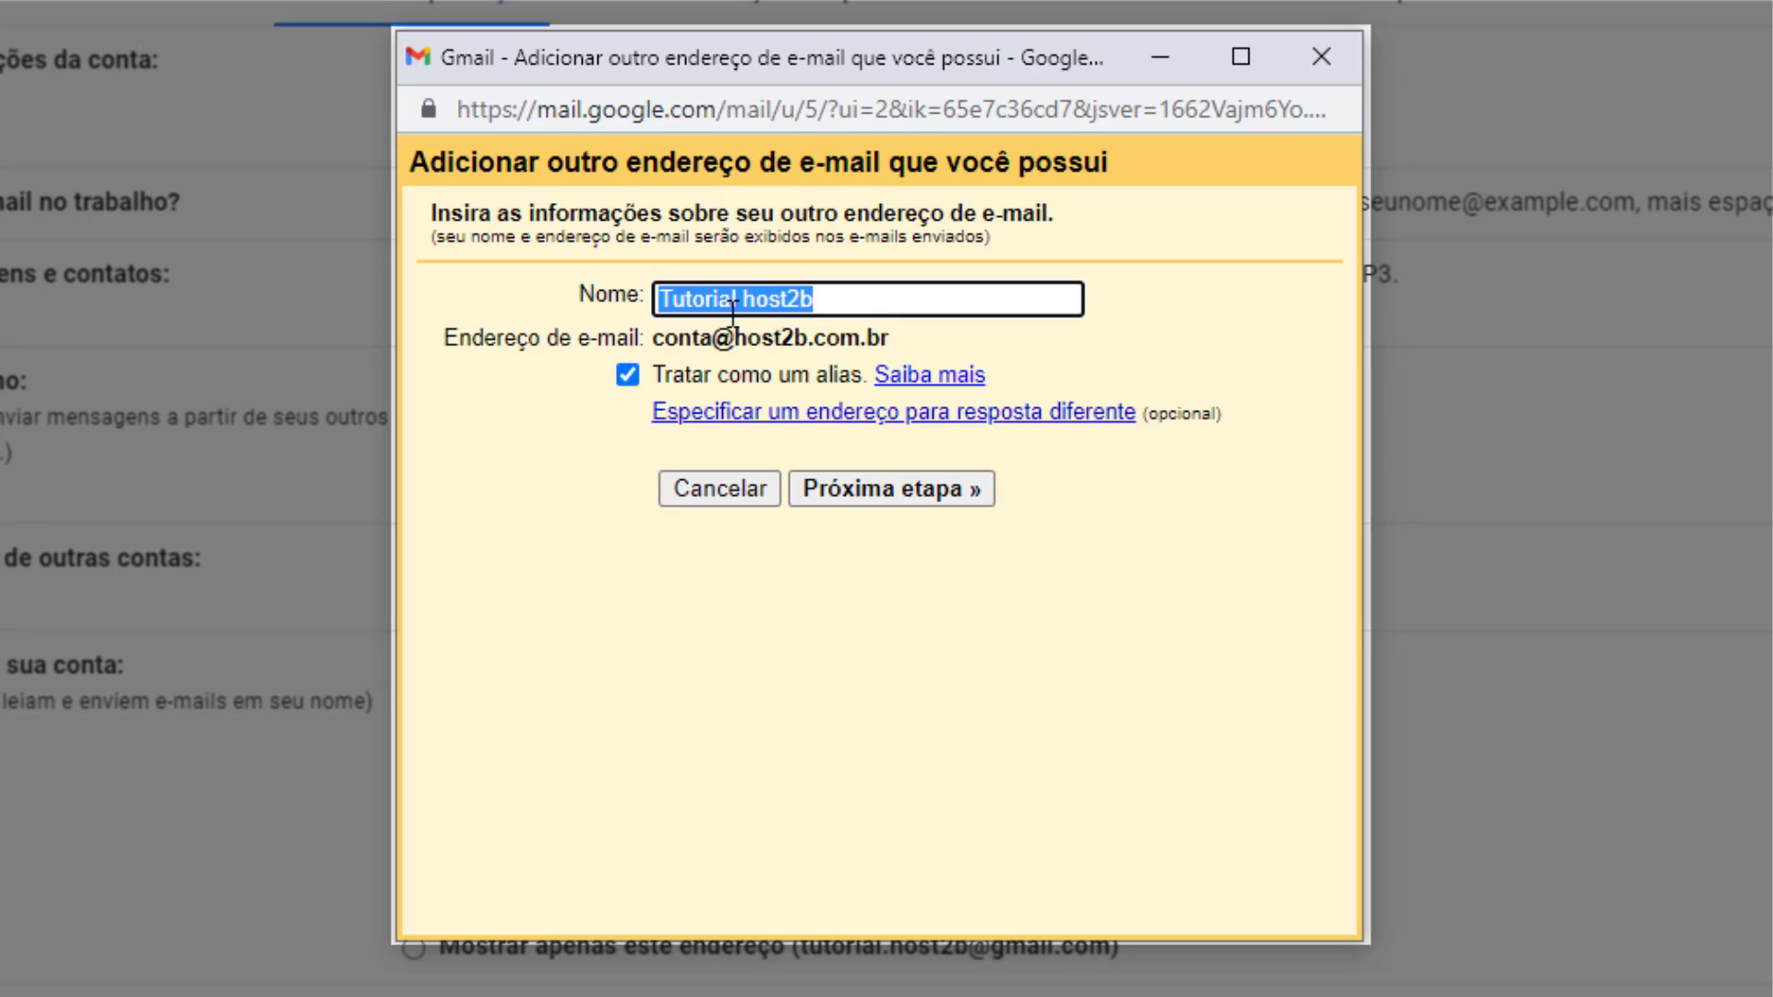
text(Fernando)
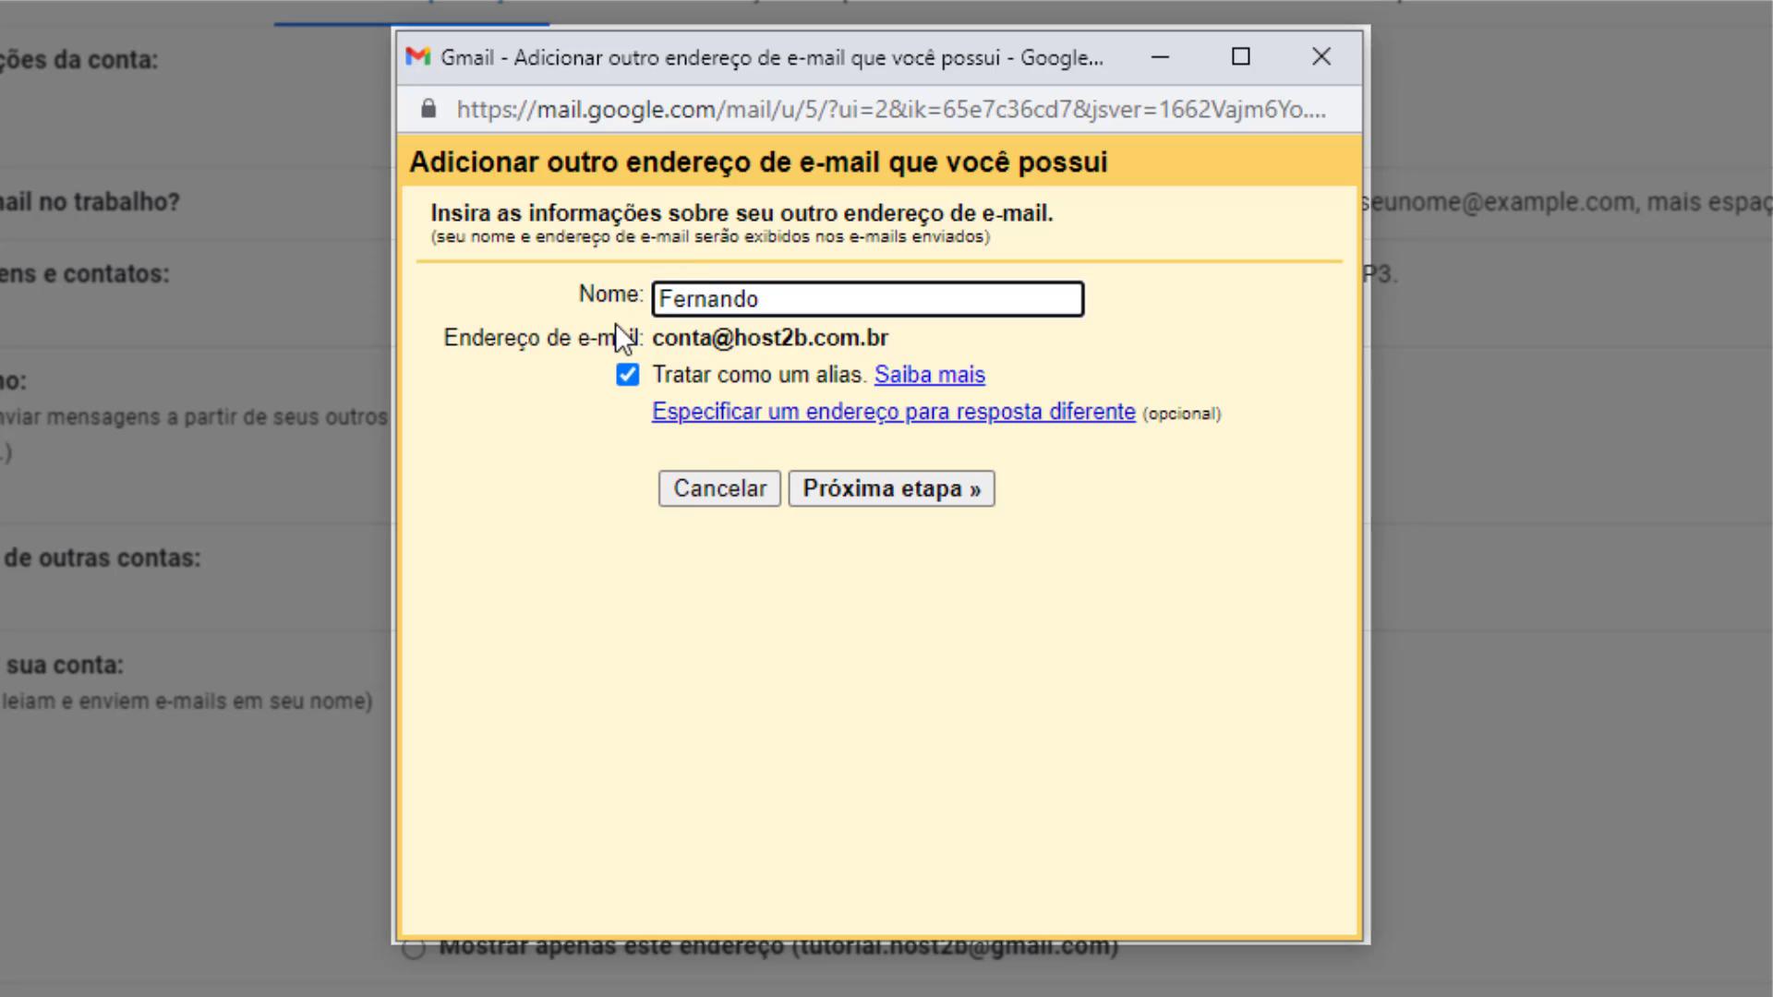
click(890, 491)
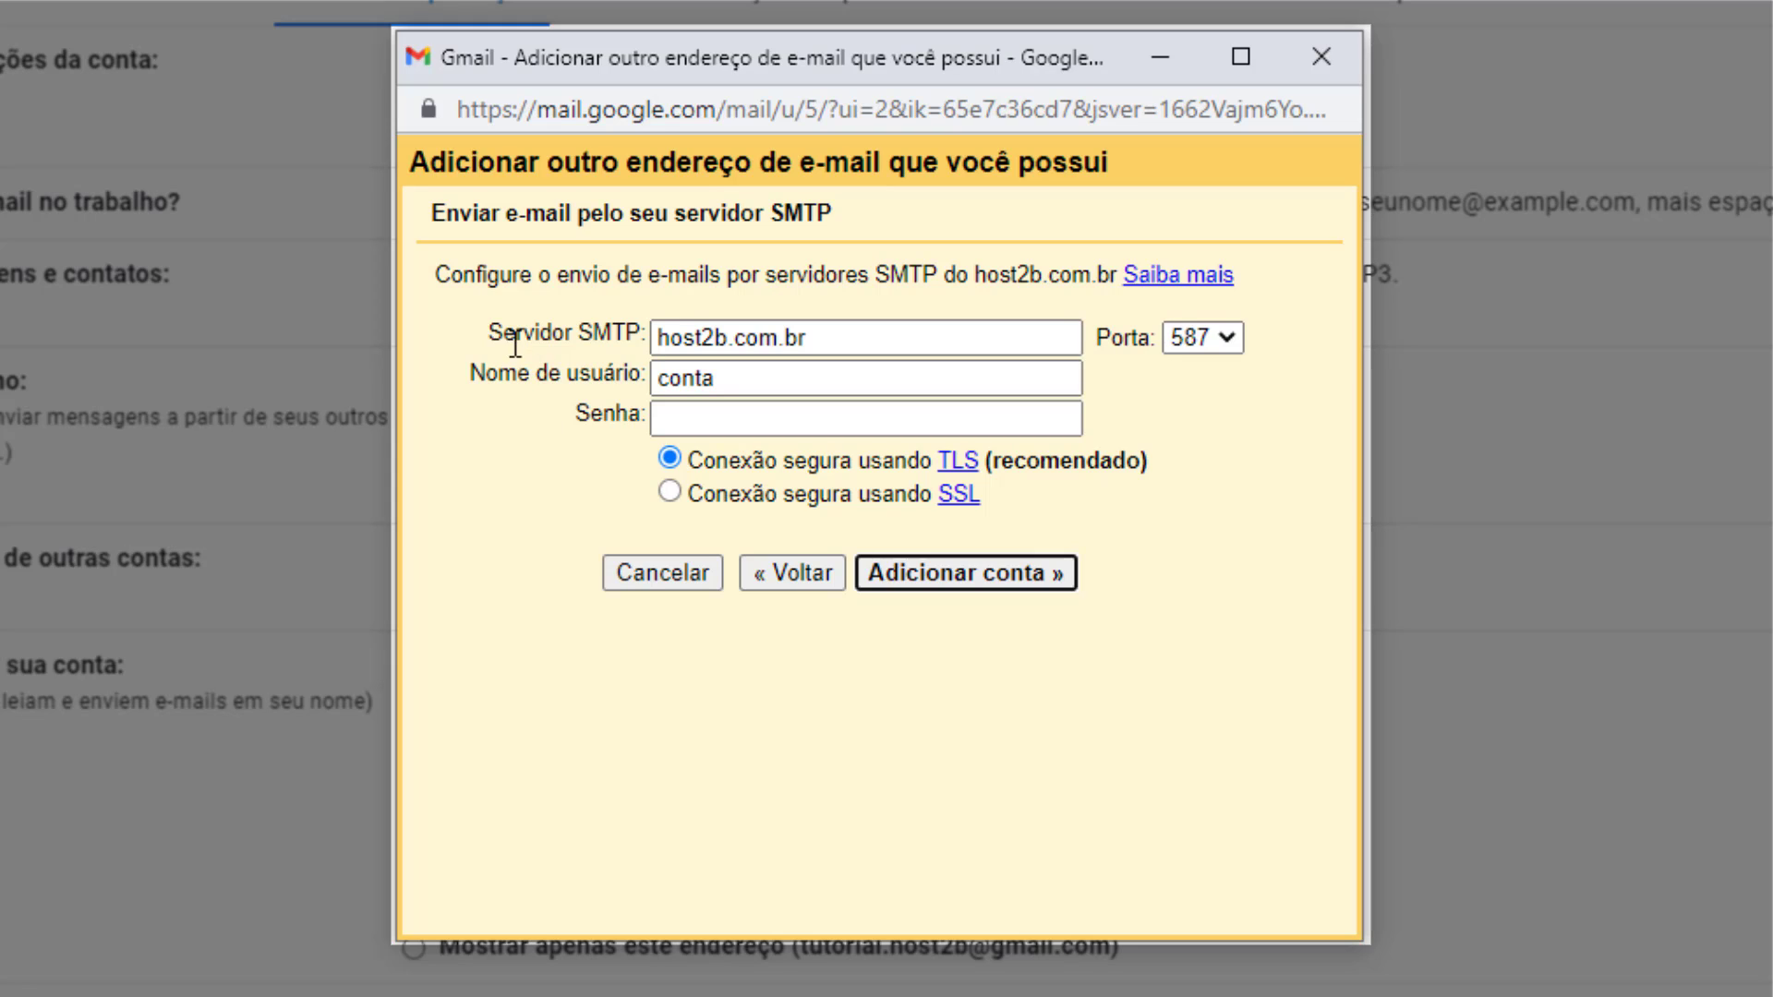
Replace the SMTP server with mail.host2b.com.br.
click(657, 338)
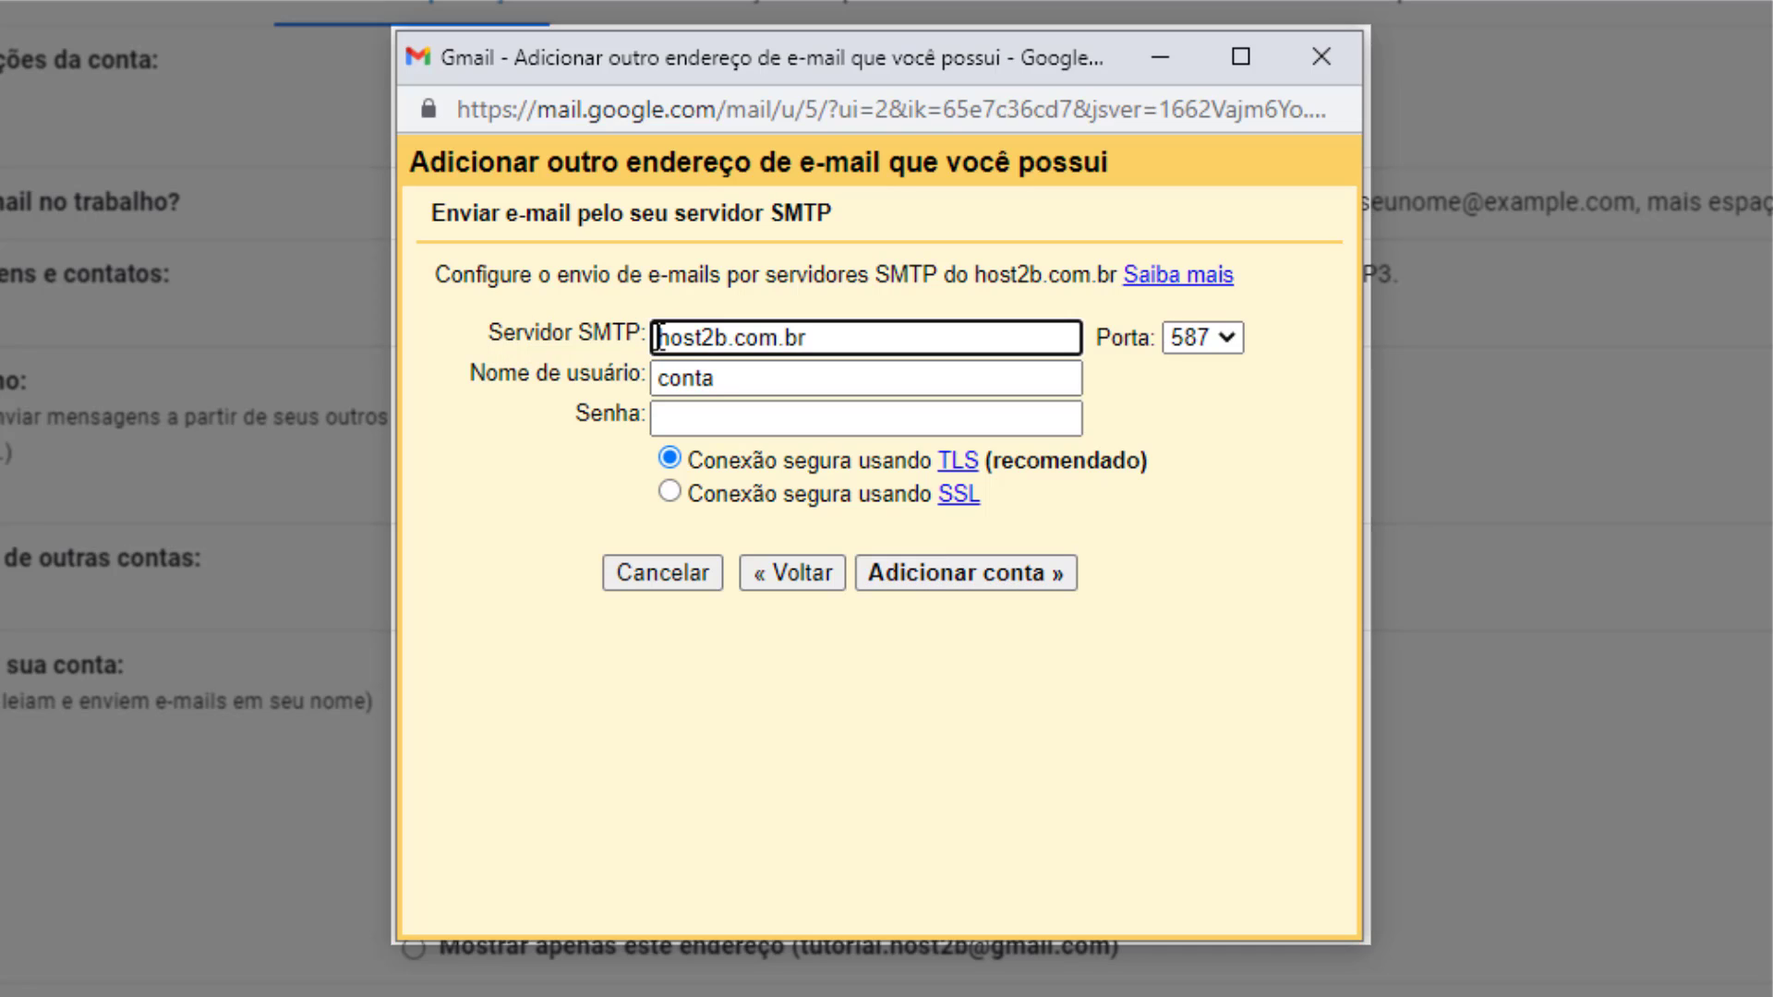
double_click(657, 338)
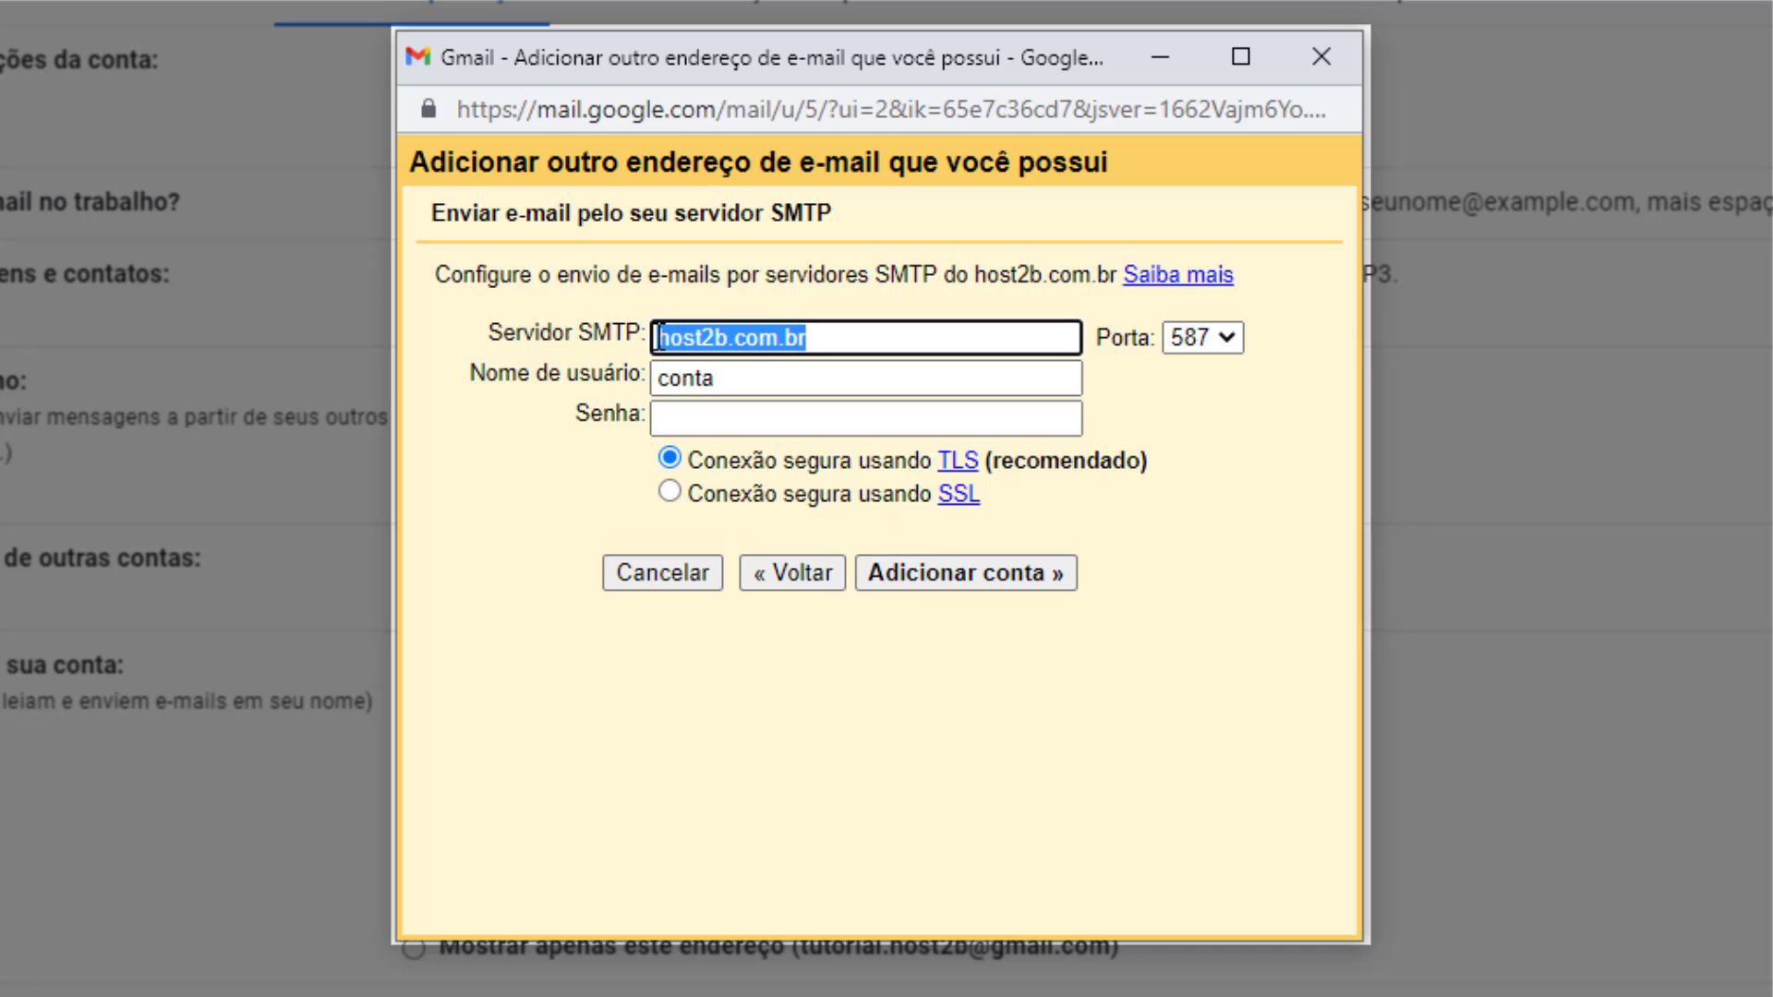
text(m)
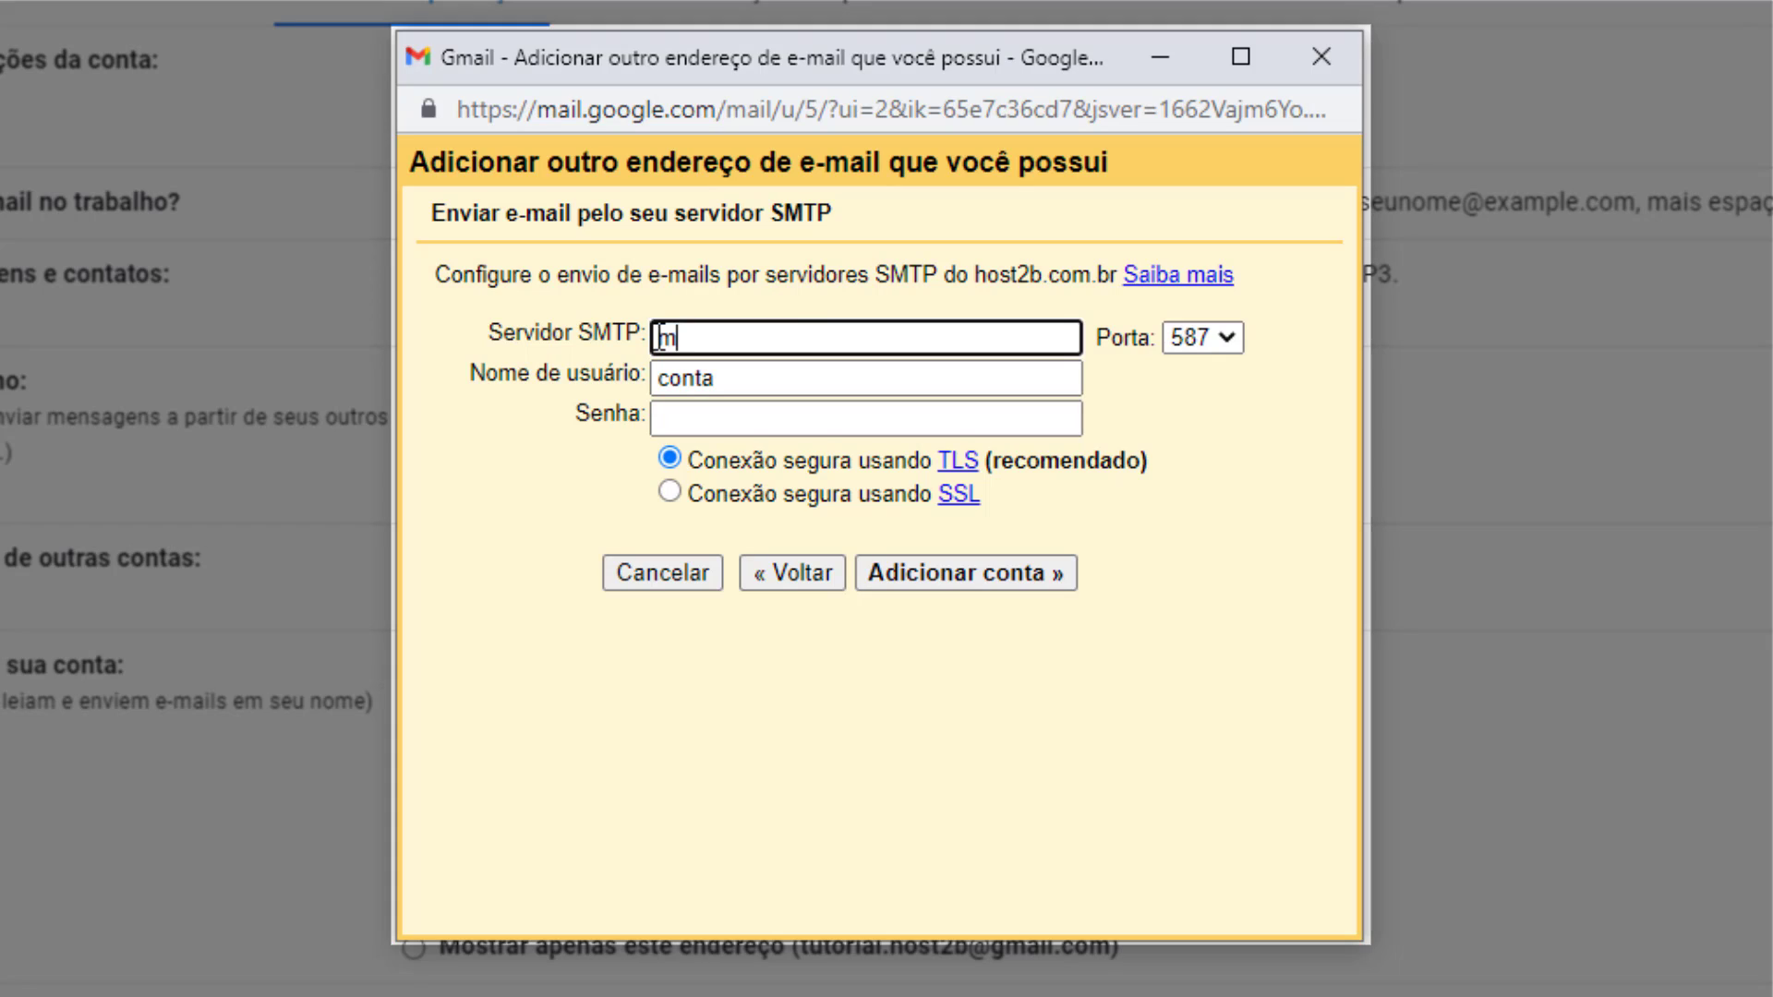
text(ail.host2b.com.br)
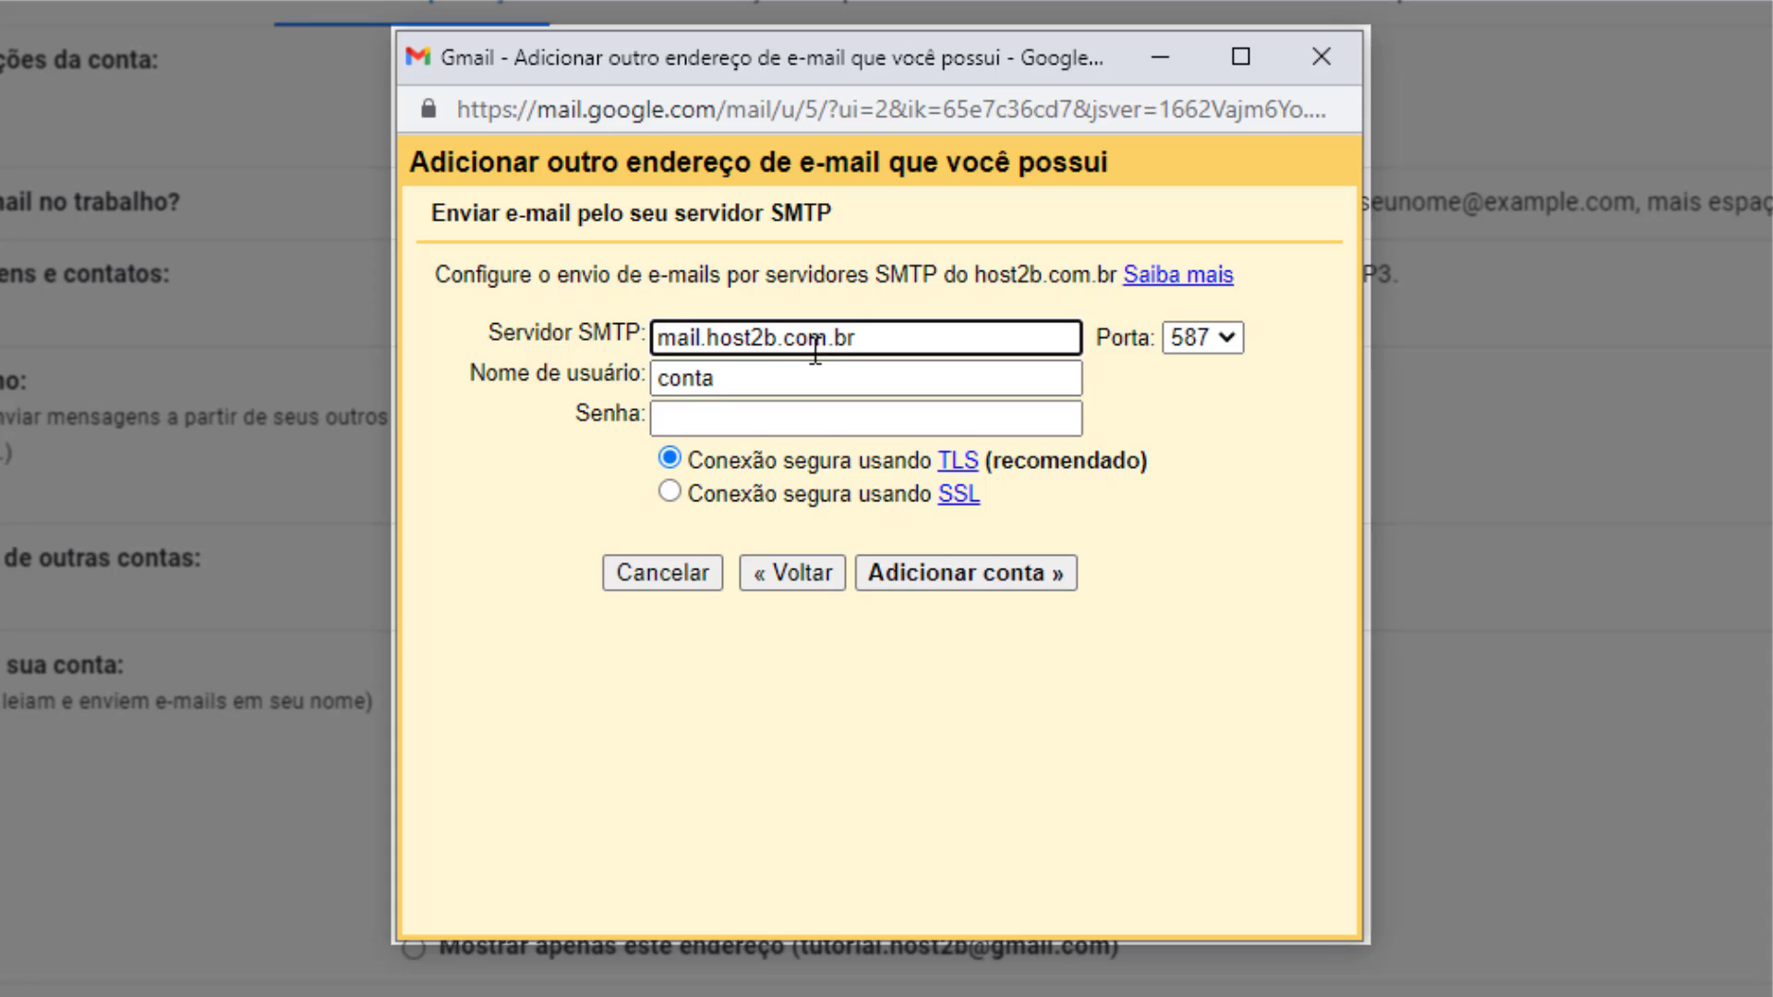
click(713, 381)
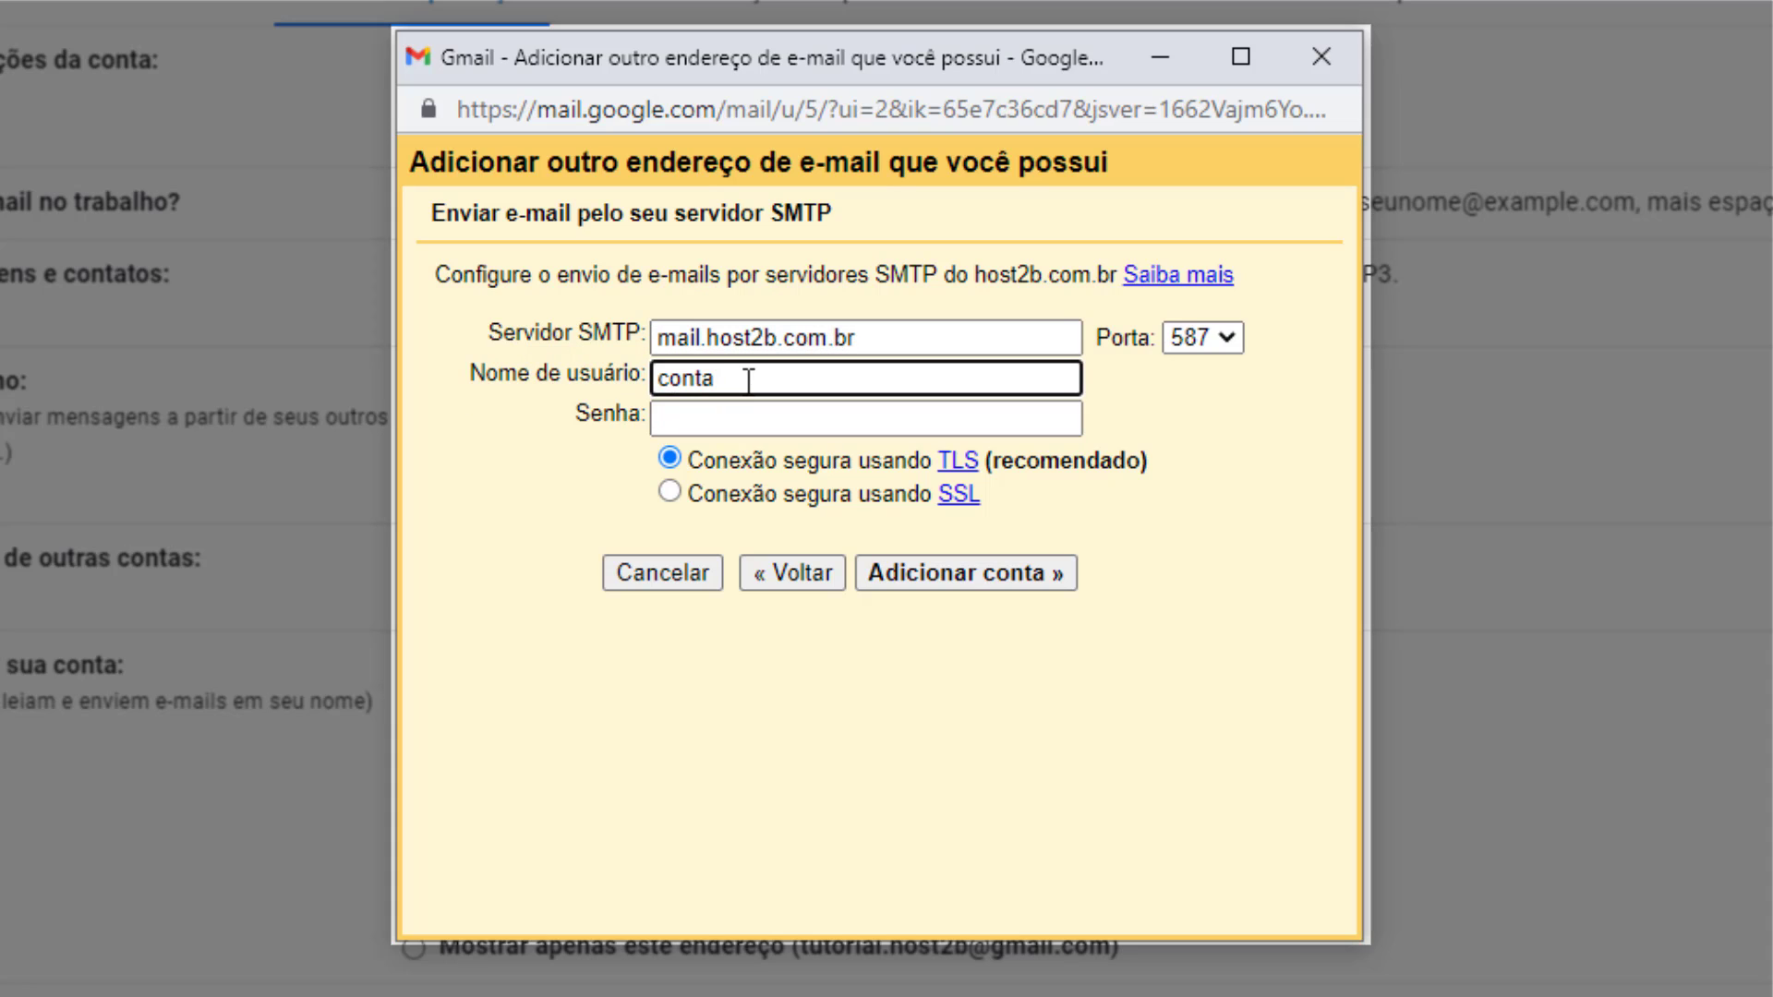
text(@host2b.com.b)
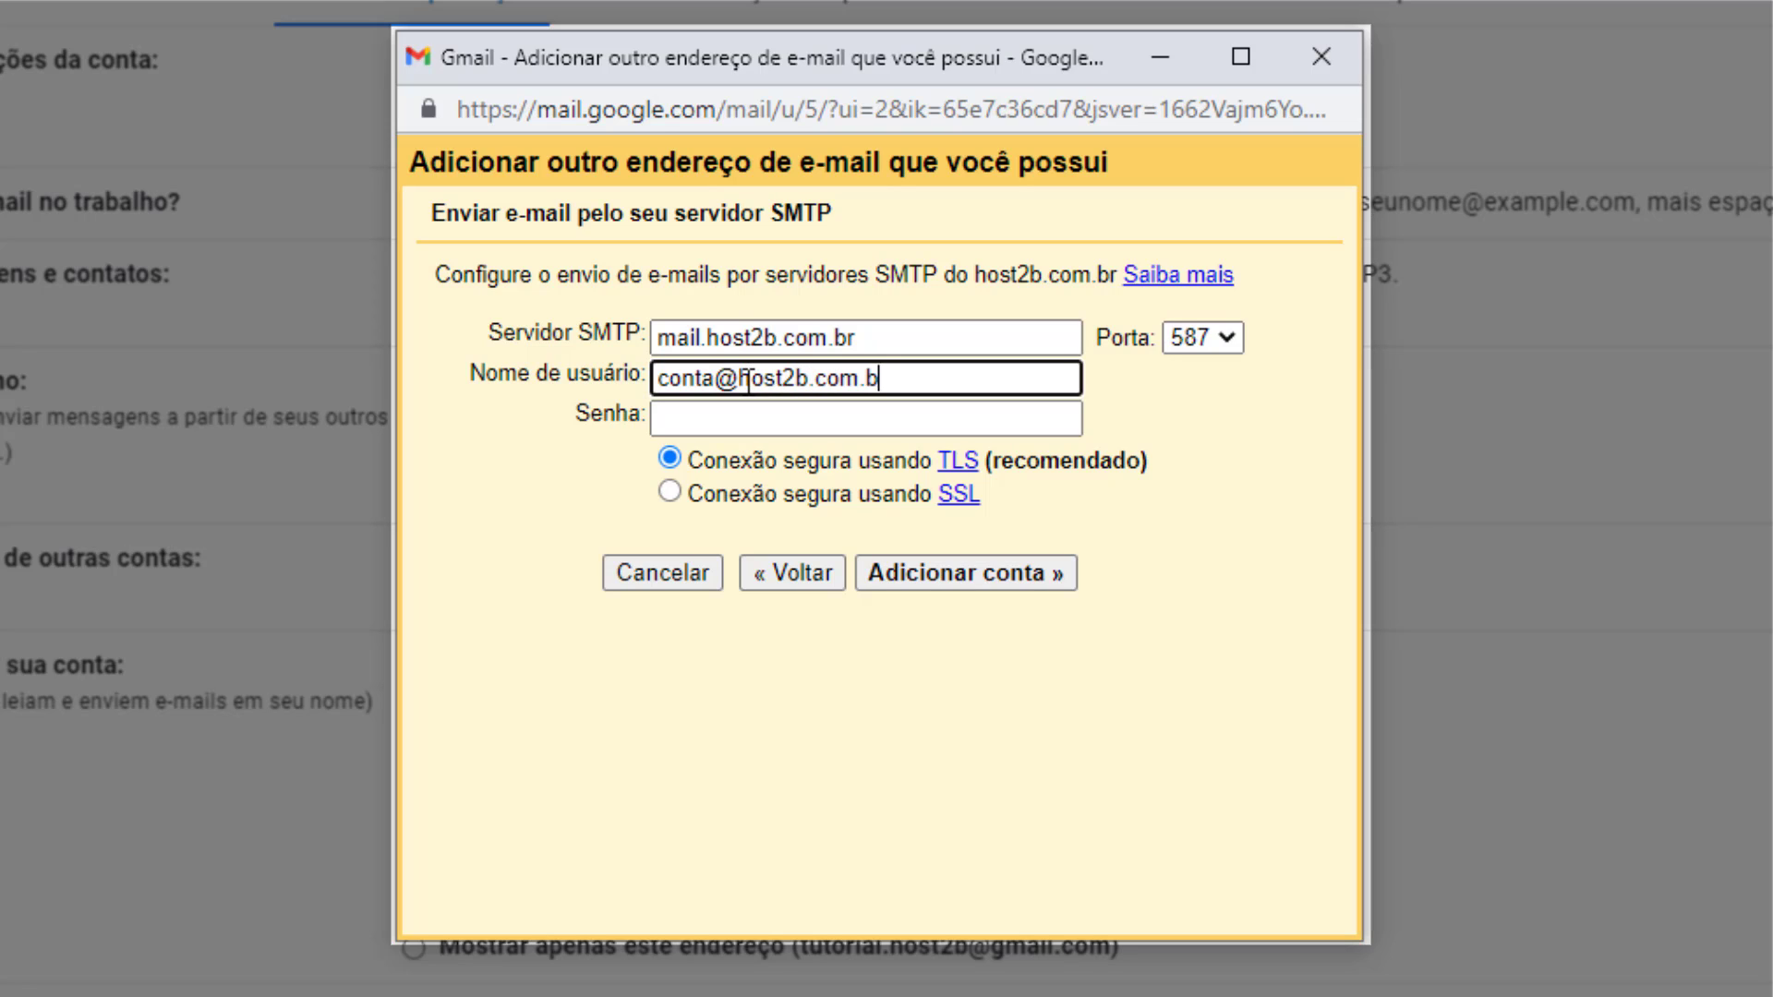
text(r)
click(725, 419)
text(•••••••••••••••)
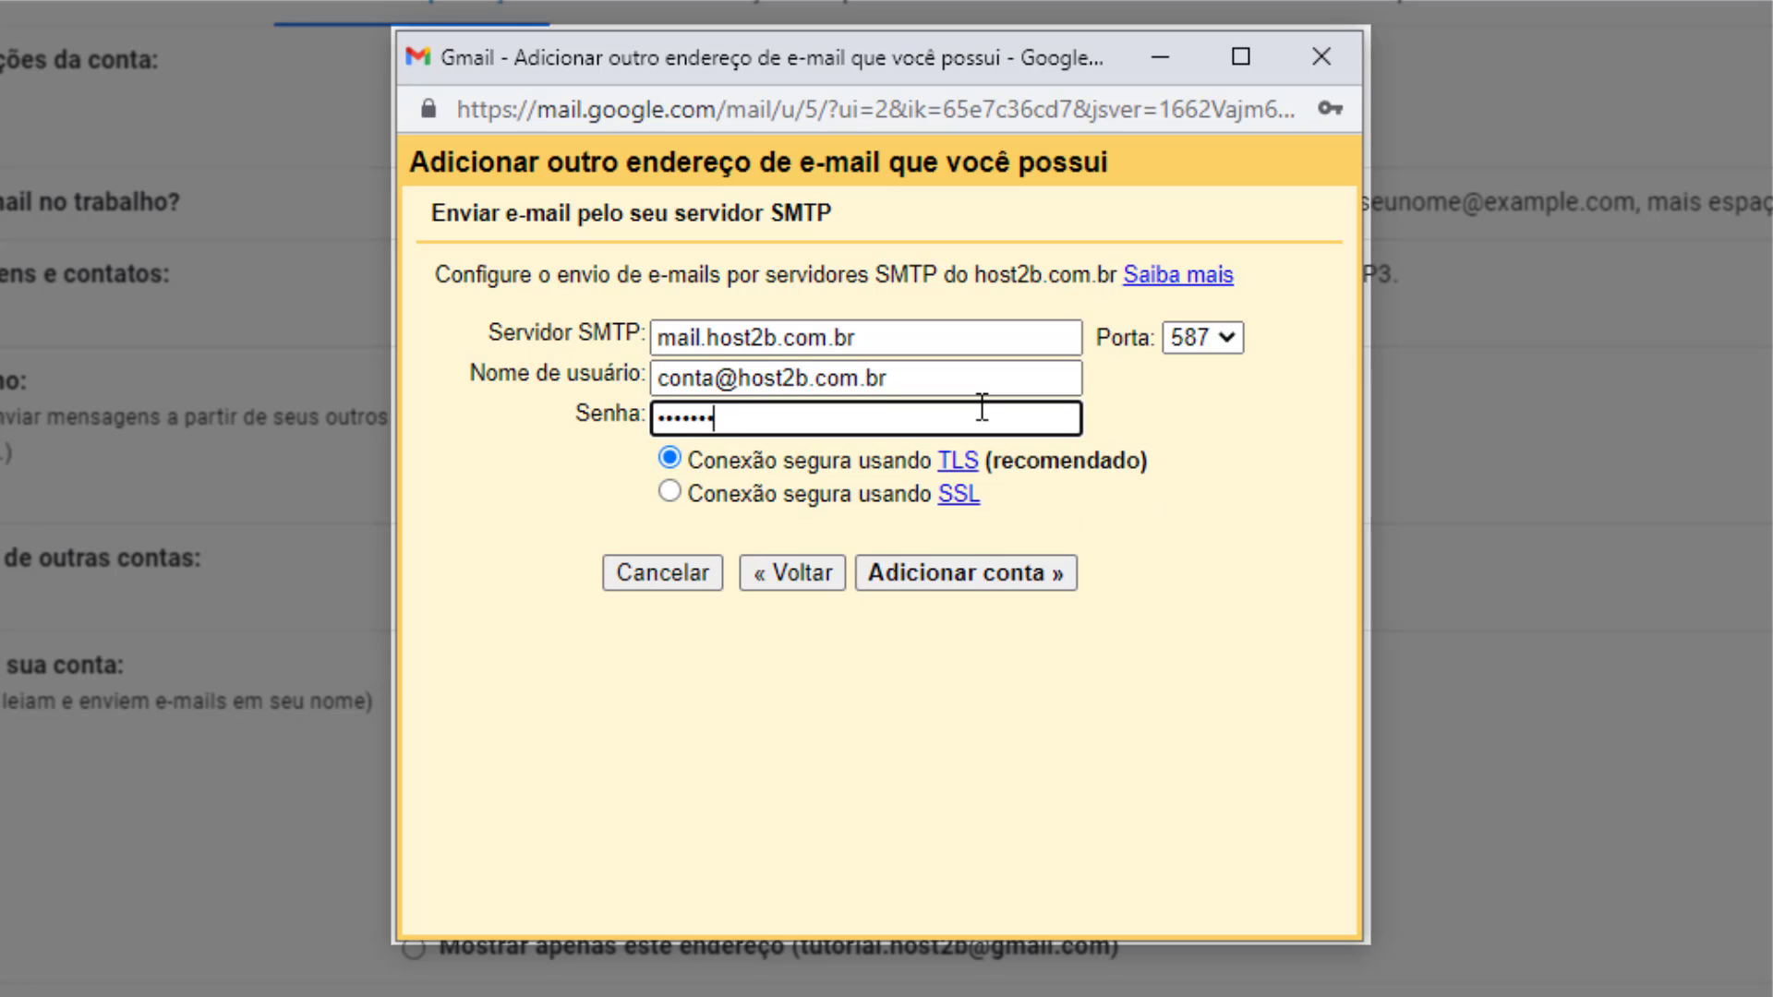
text(•)
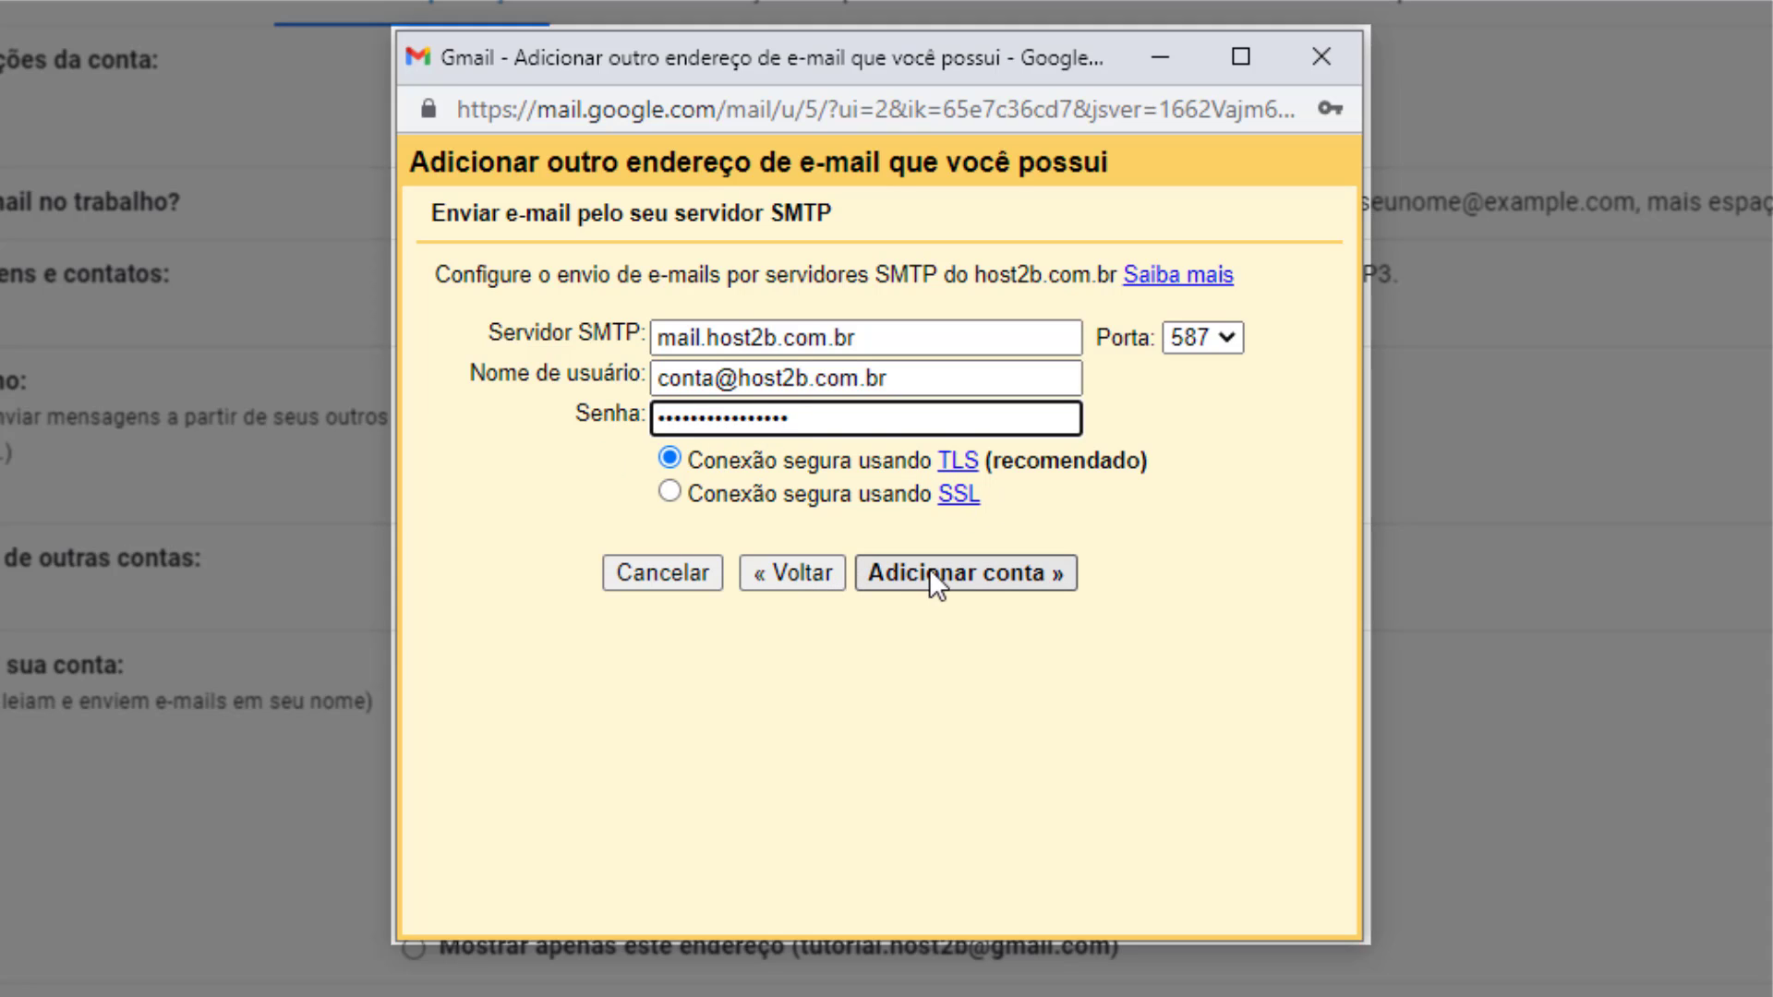
click(962, 583)
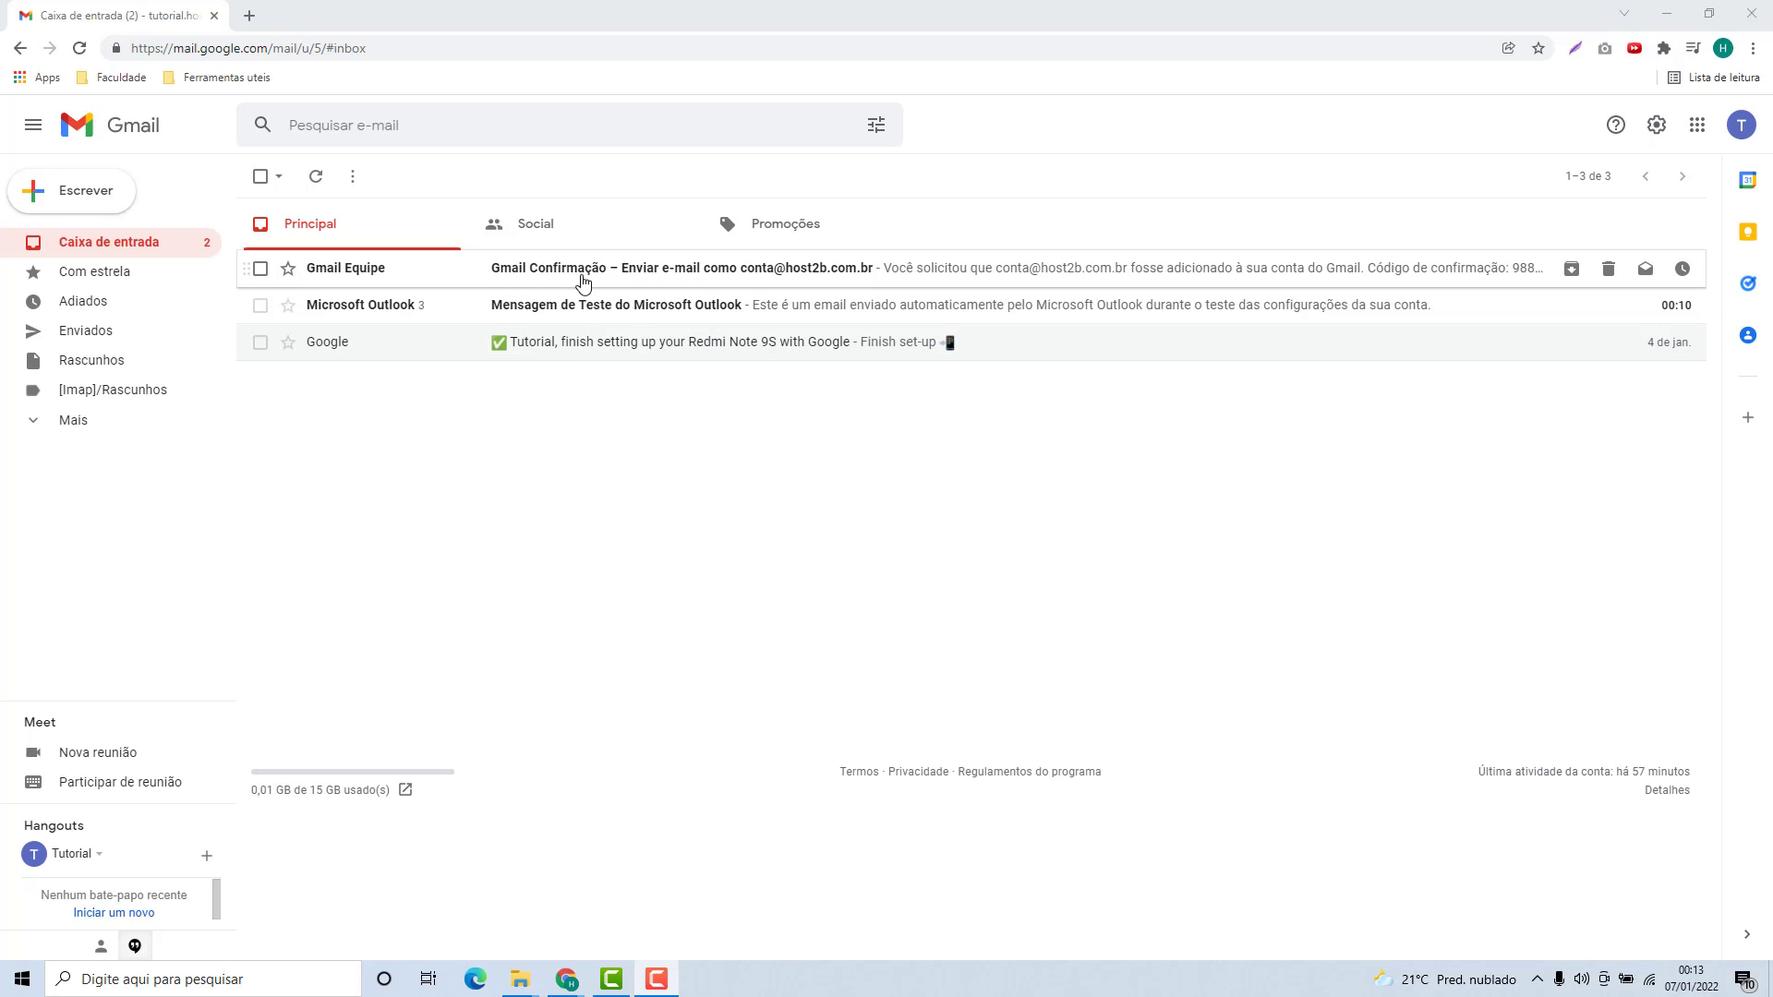
Open the Gmail Equipe send-as confirmation email for the host2b address.
click(397, 278)
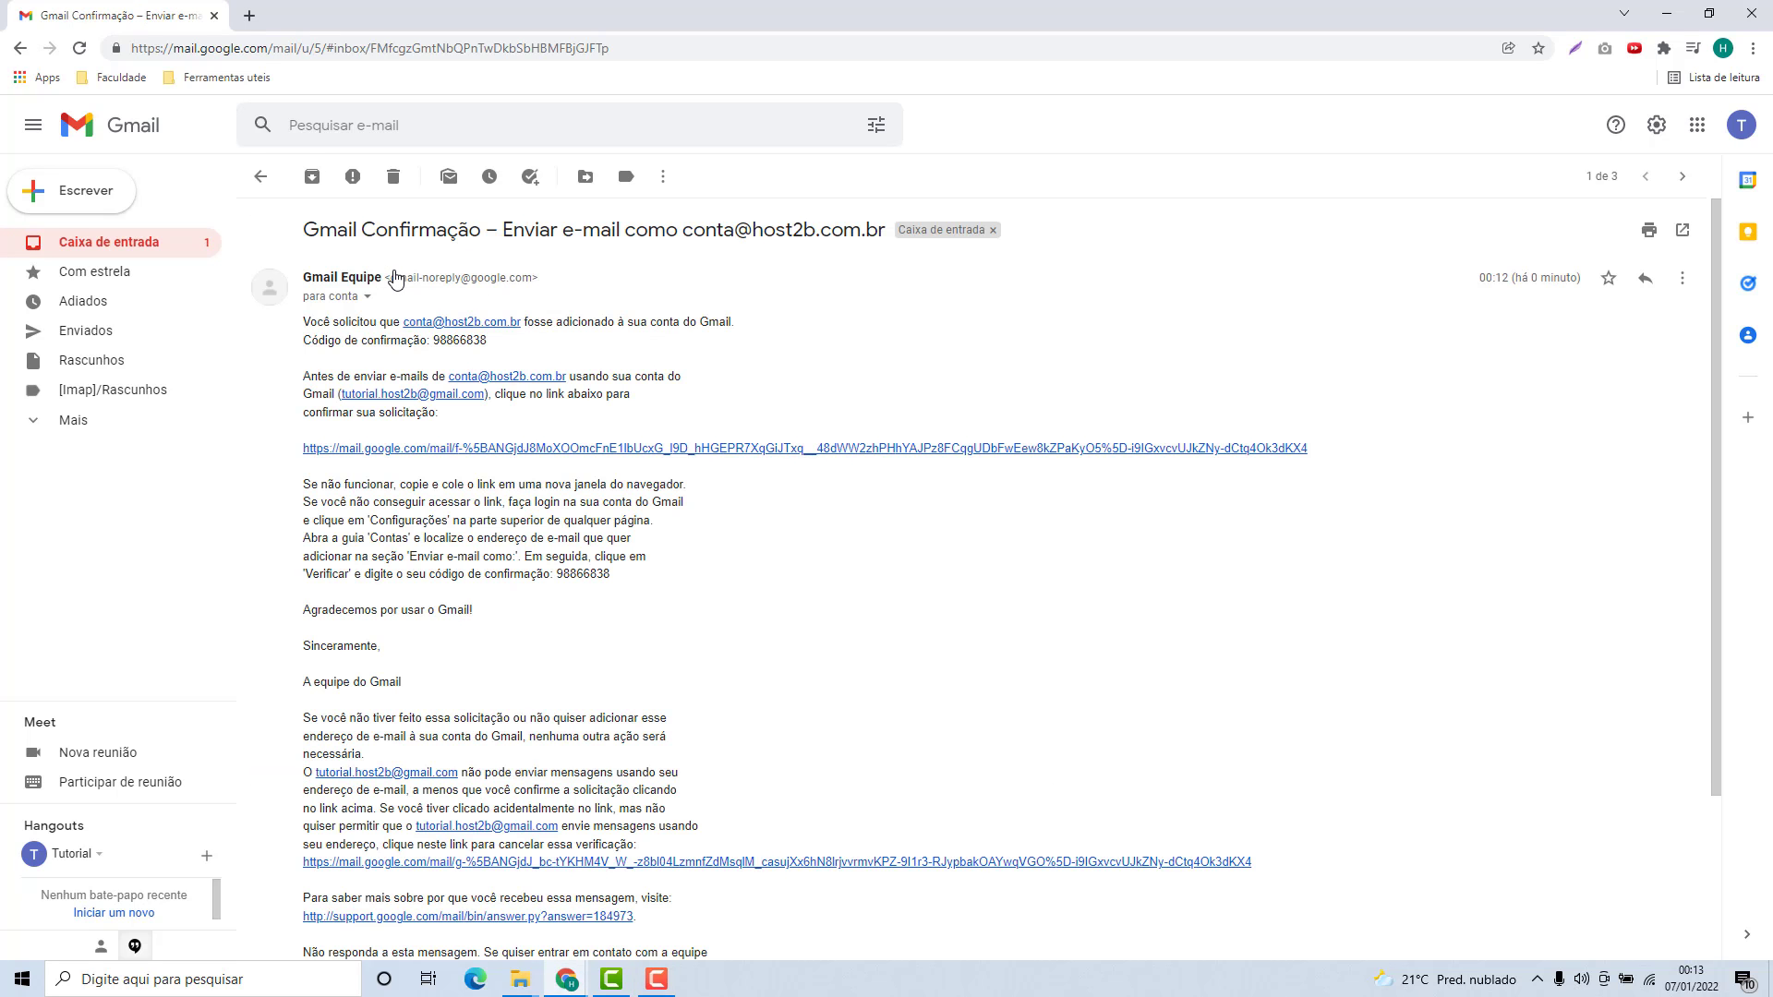